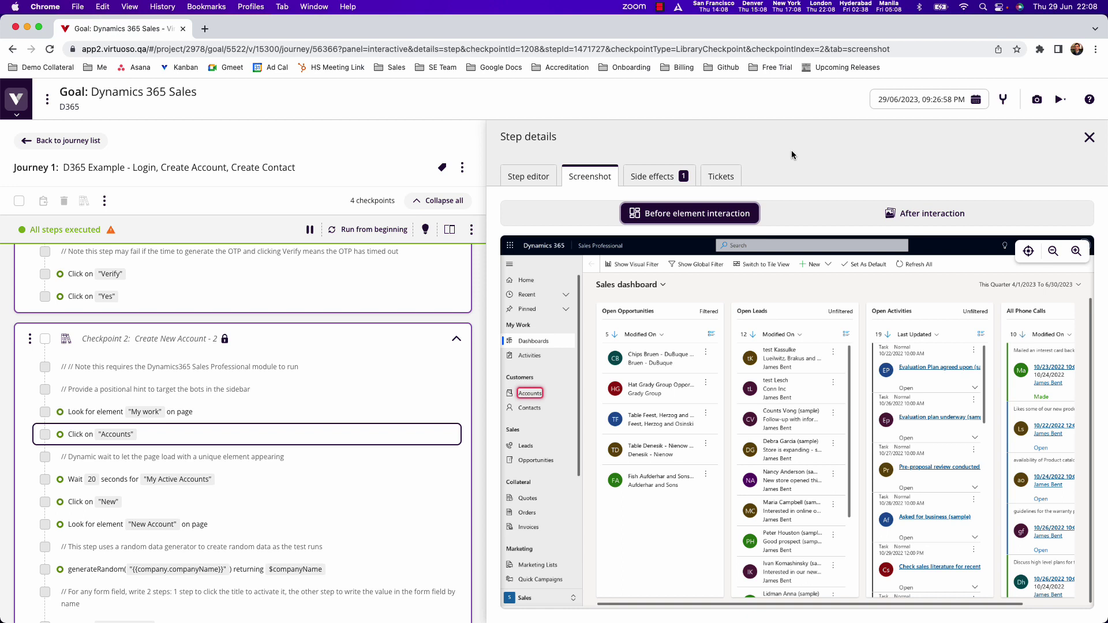
Step: Scroll through the journey's steps to review them
scroll(365, 362, "up", 10)
mouse_move(72, 353)
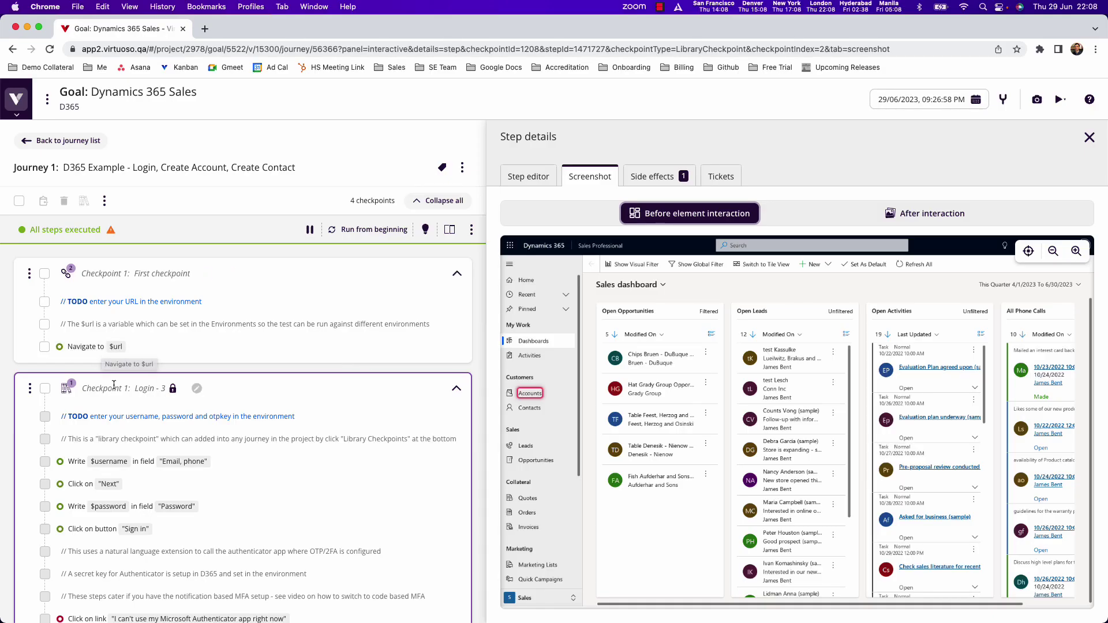
mouse_move(94, 381)
mouse_move(203, 487)
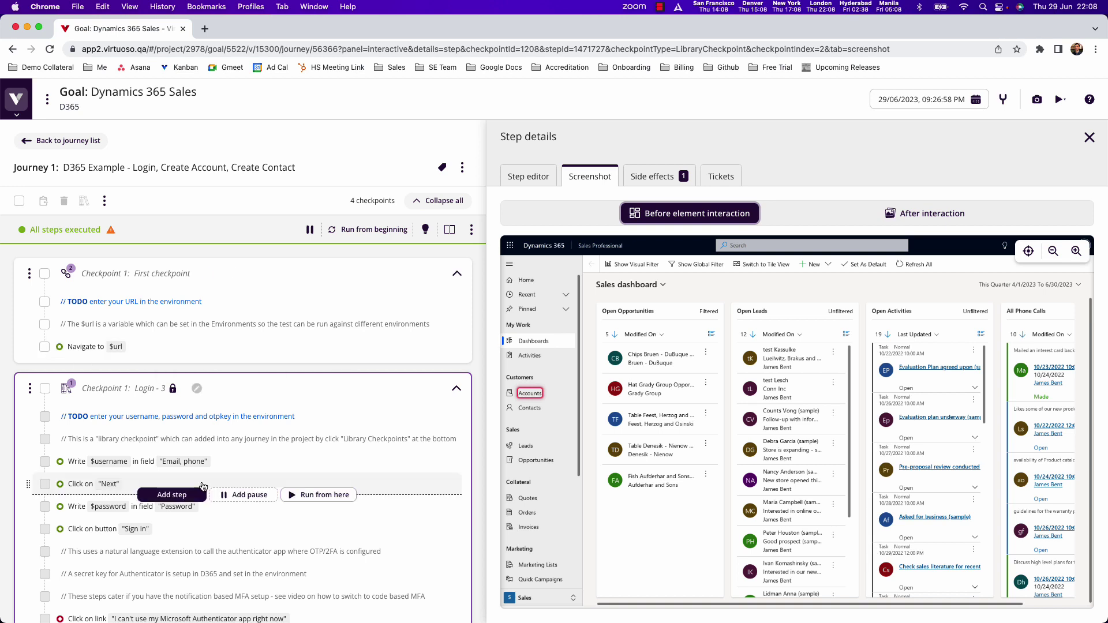
mouse_move(101, 473)
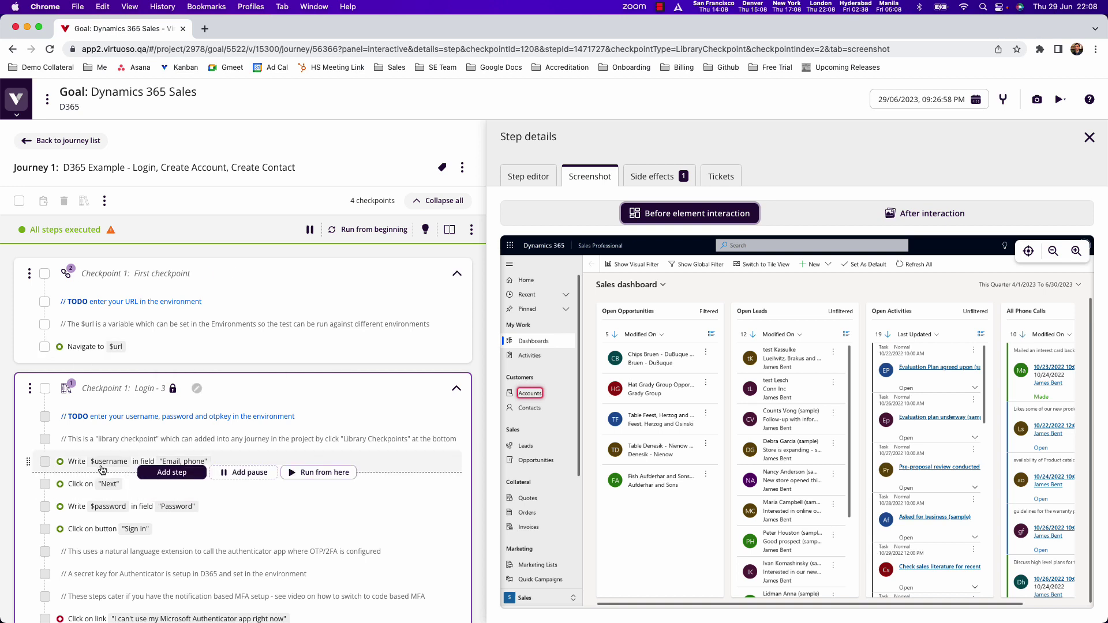
mouse_move(252, 487)
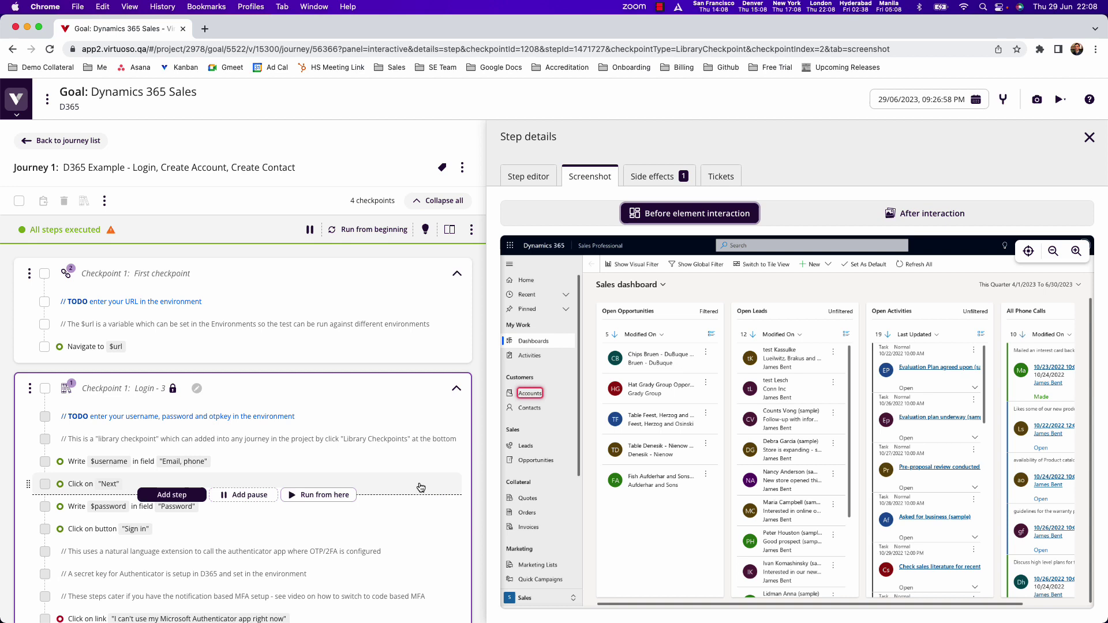
scroll(111, 476, "down", 5)
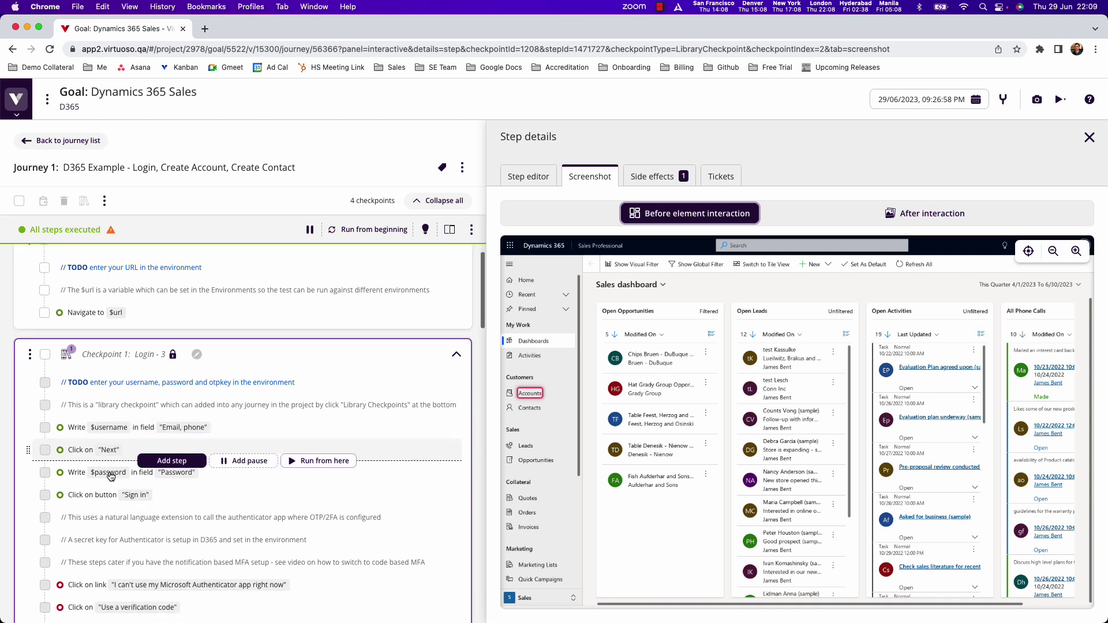
scroll(111, 476, "down", 3)
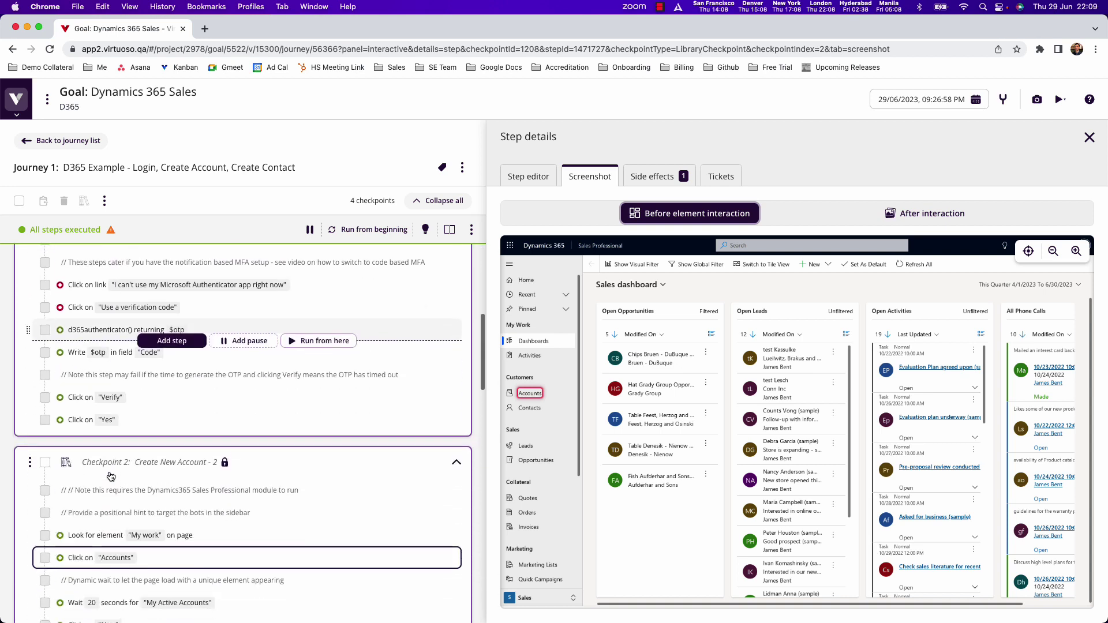
scroll(111, 476, "down", 10)
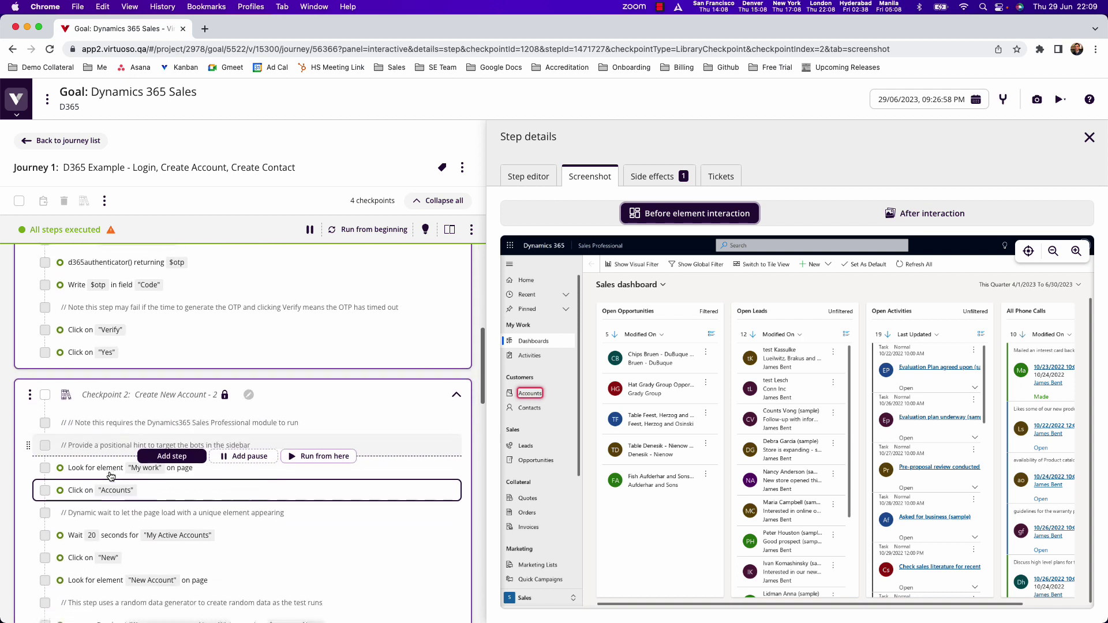
scroll(110, 477, "down", 10)
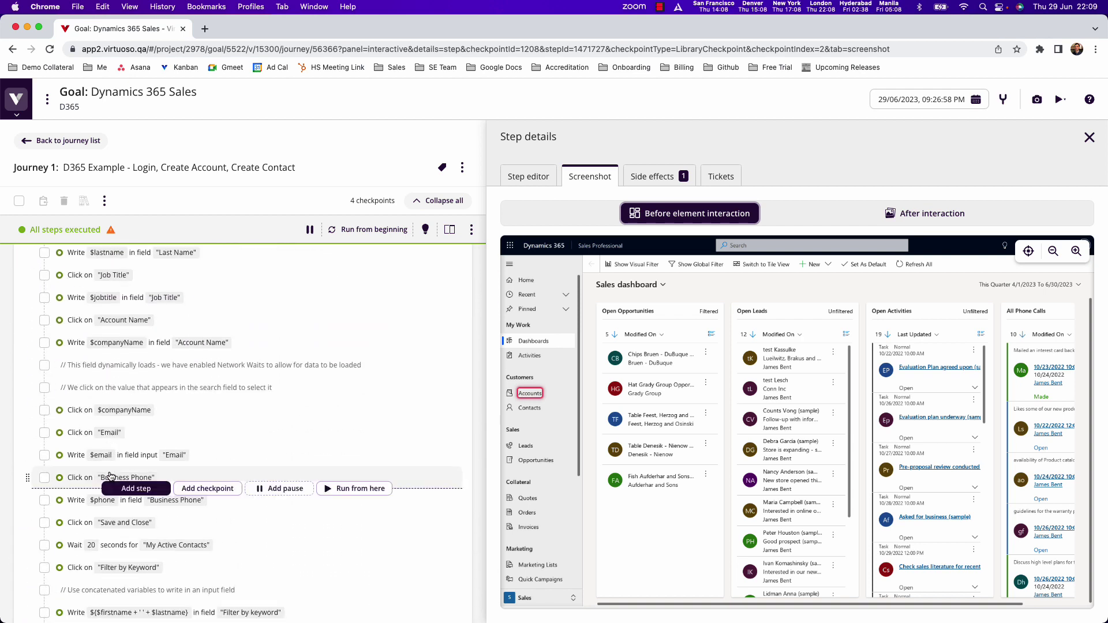
scroll(436, 410, "up", 4)
scroll(436, 410, "up", 15)
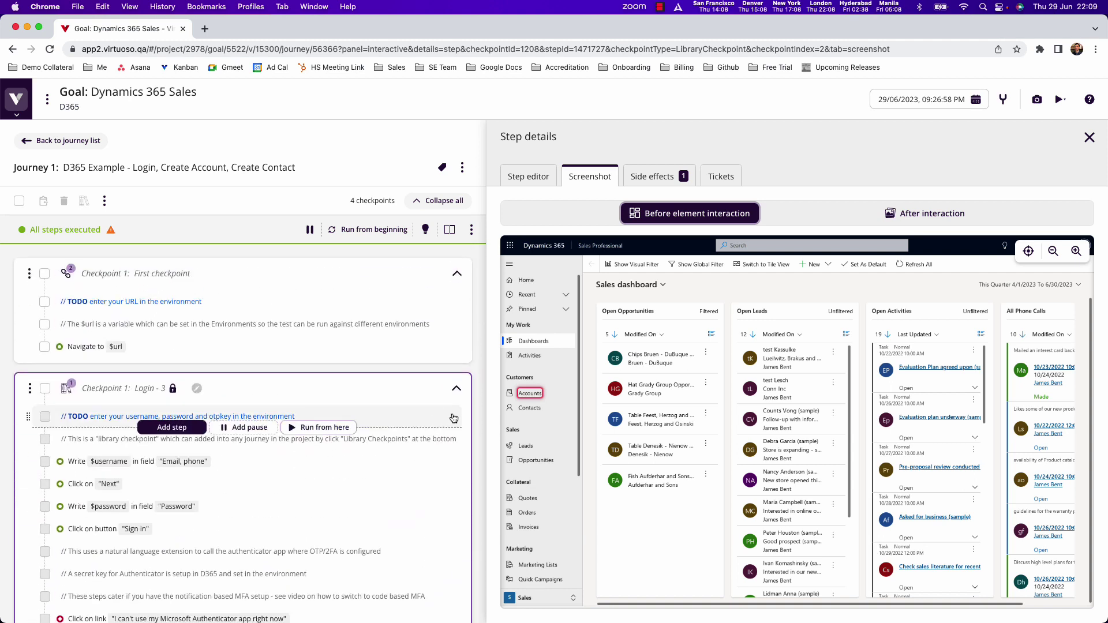
scroll(97, 468, "down", 1)
scroll(96, 469, "down", 3)
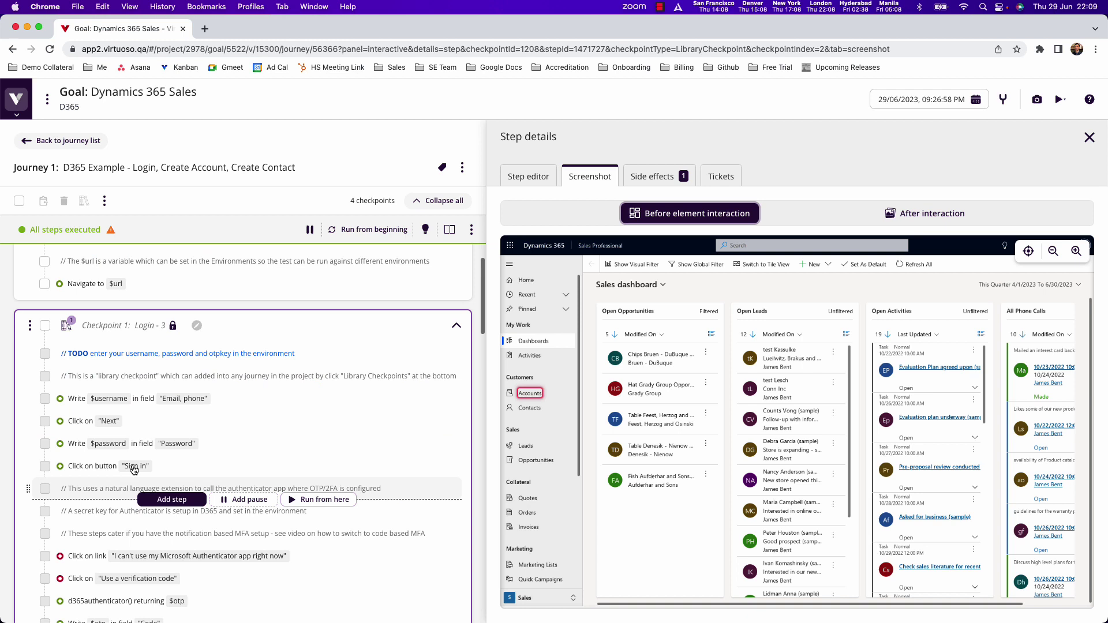
scroll(128, 483, "down", 7)
scroll(129, 484, "down", 2)
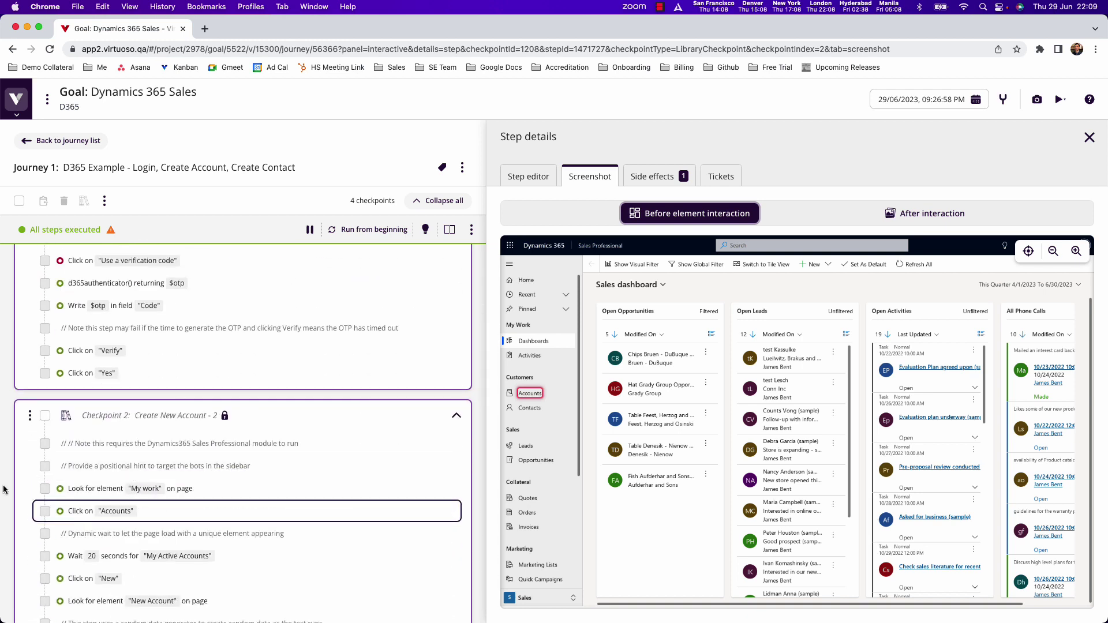
scroll(3, 490, "down", 8)
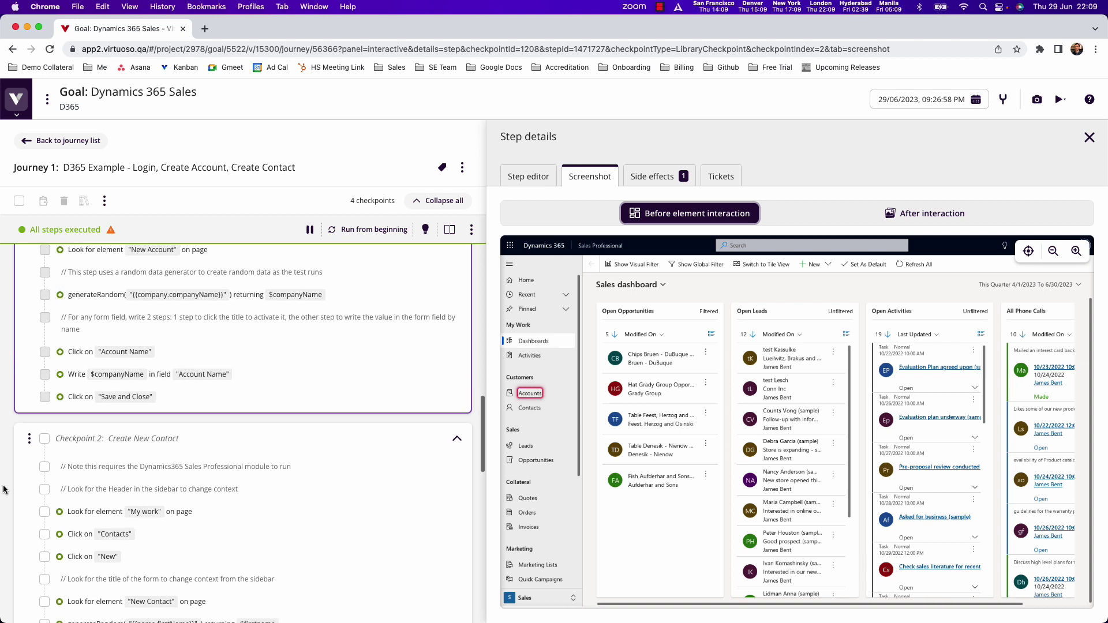
Step: View the captured screens for the Account Name, Write and Save and Close steps
mouse_move(86, 517)
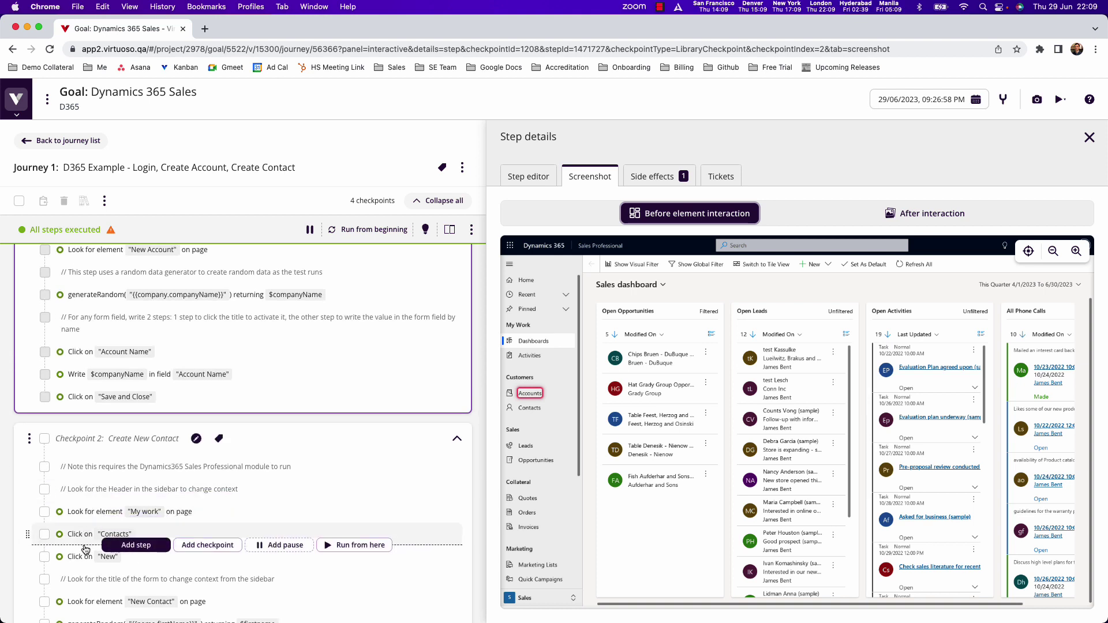
left_click(85, 356)
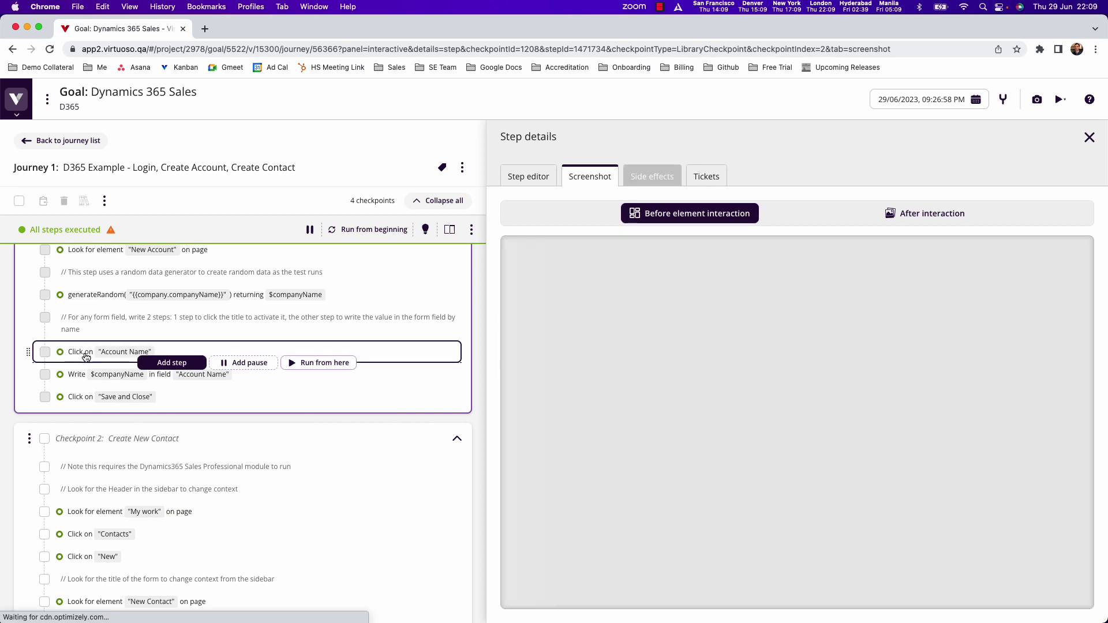
left_click(86, 375)
left_click(84, 396)
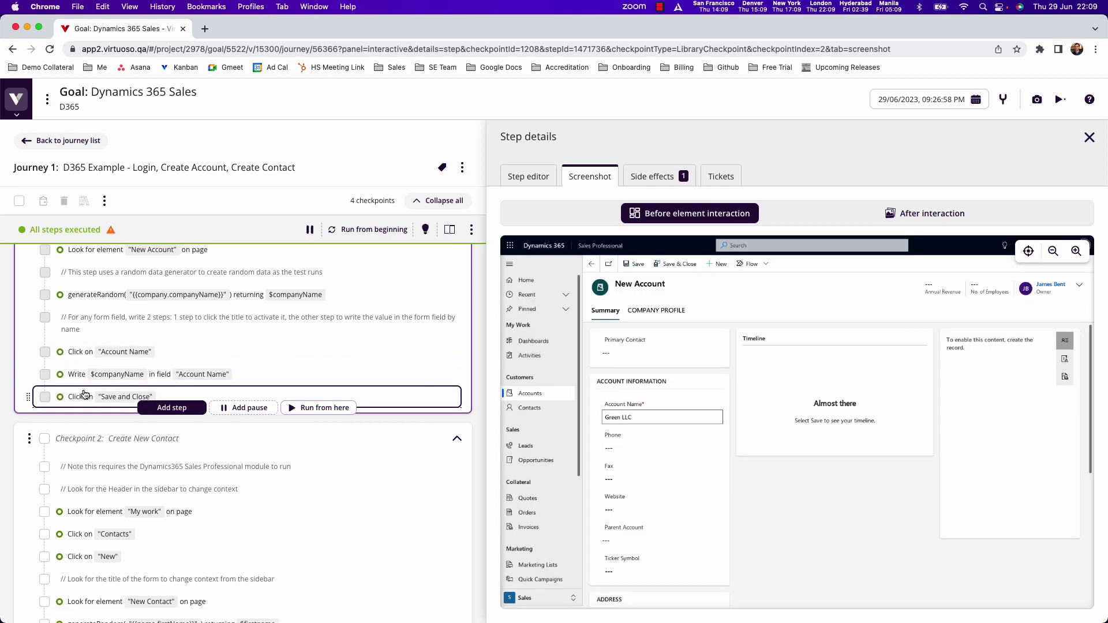
Step: Go to the Project dashboard and open the Dynamics 365 Sales goal
scroll(84, 396, "up", 10)
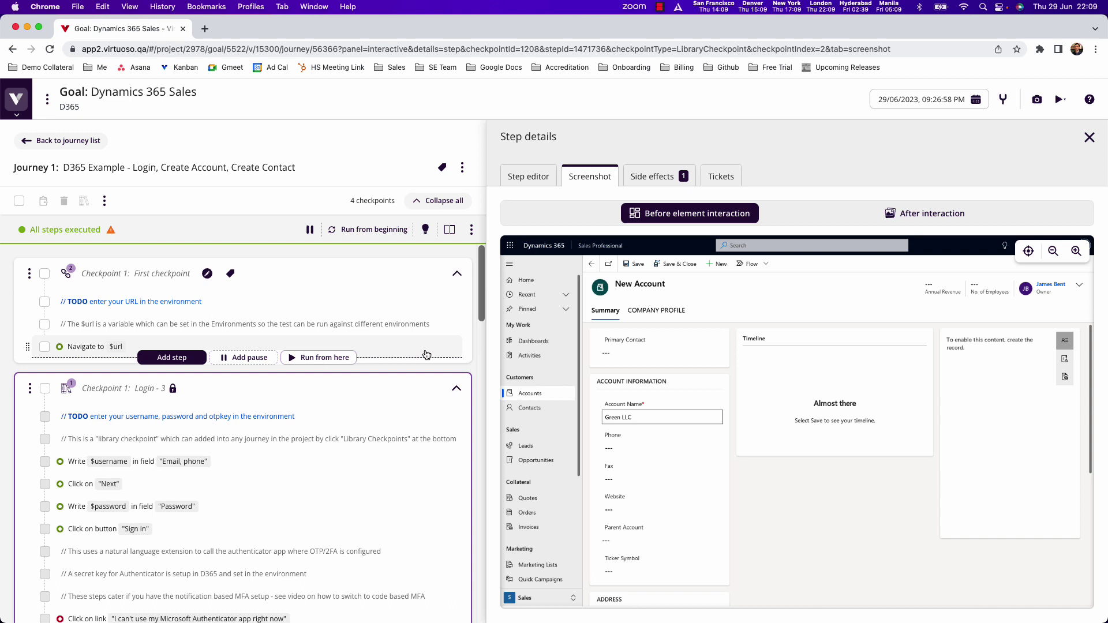
left_click(16, 99)
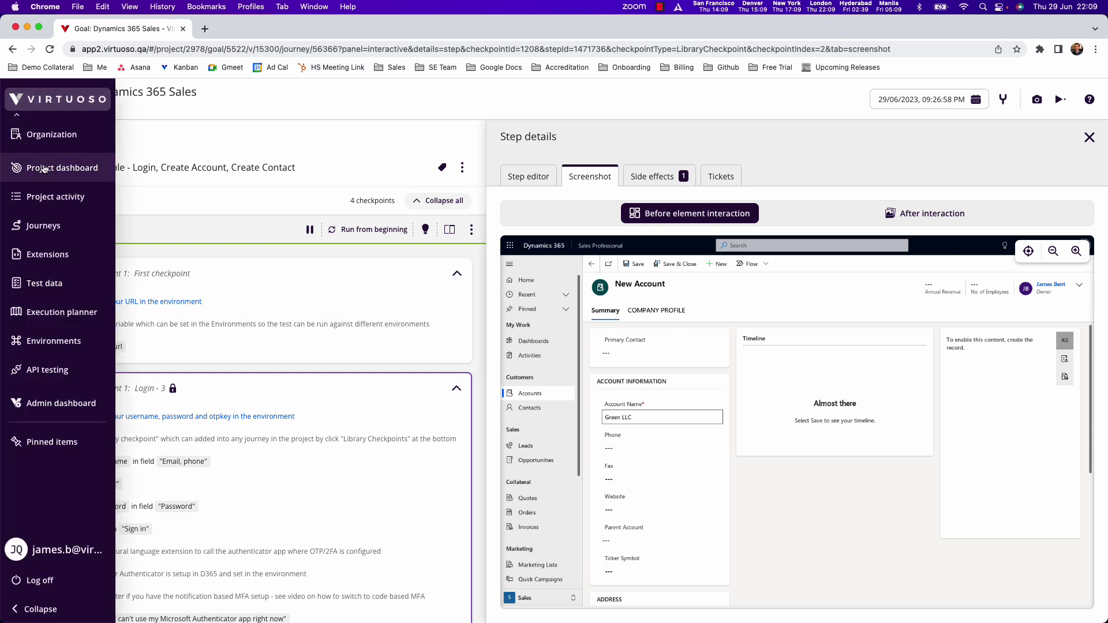
left_click(43, 168)
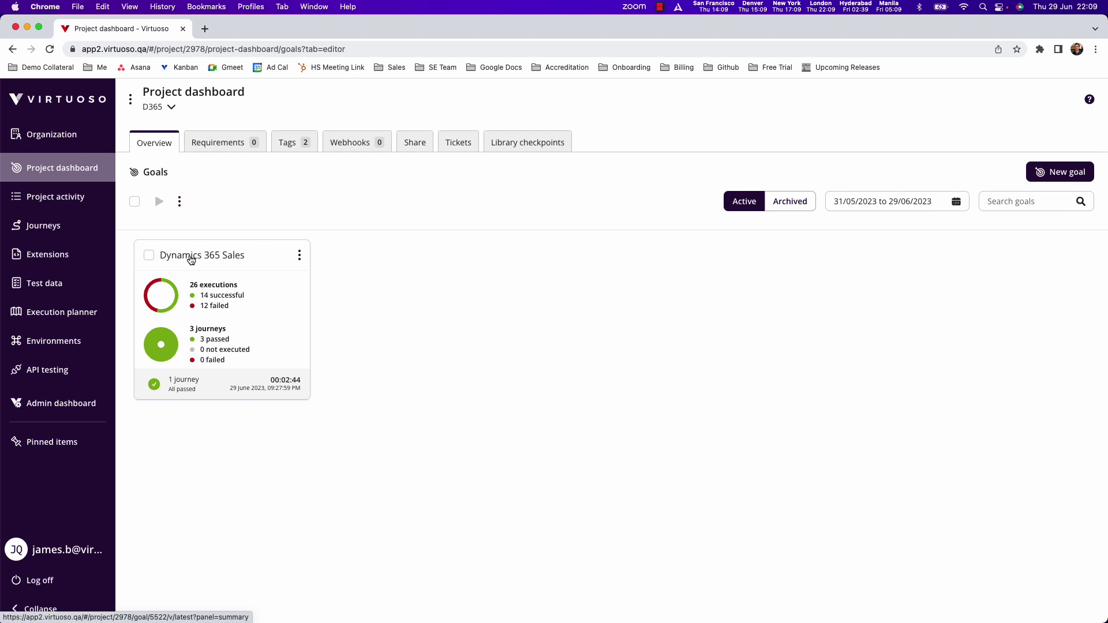
left_click(191, 261)
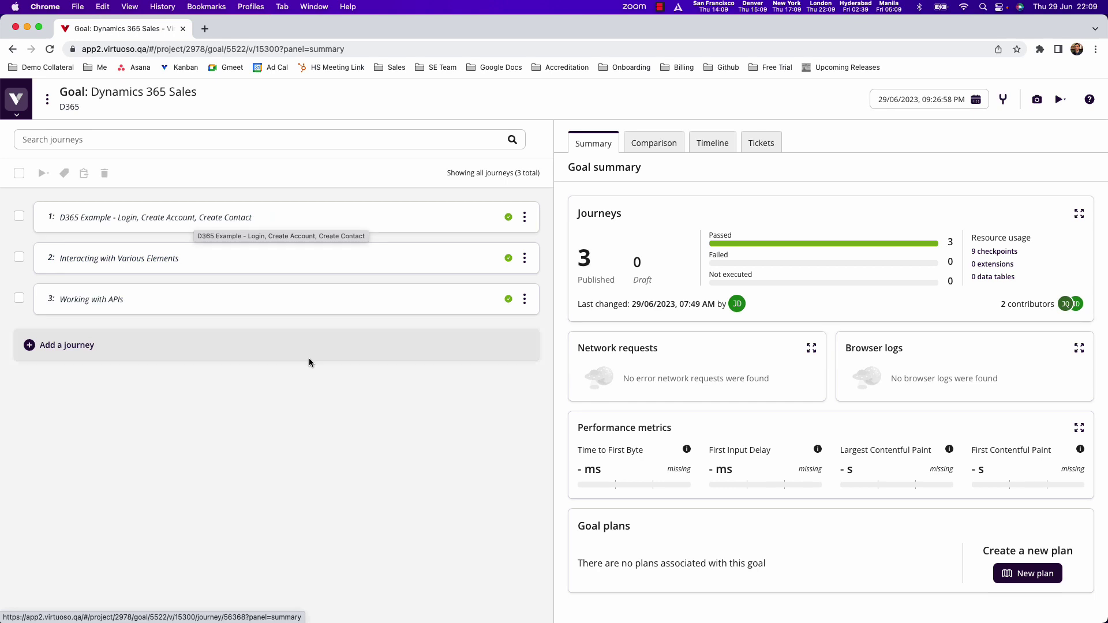
Step: Open journey 3 'Working with APIs' and view the Write $username step's before-interaction screenshot
left_click(188, 301)
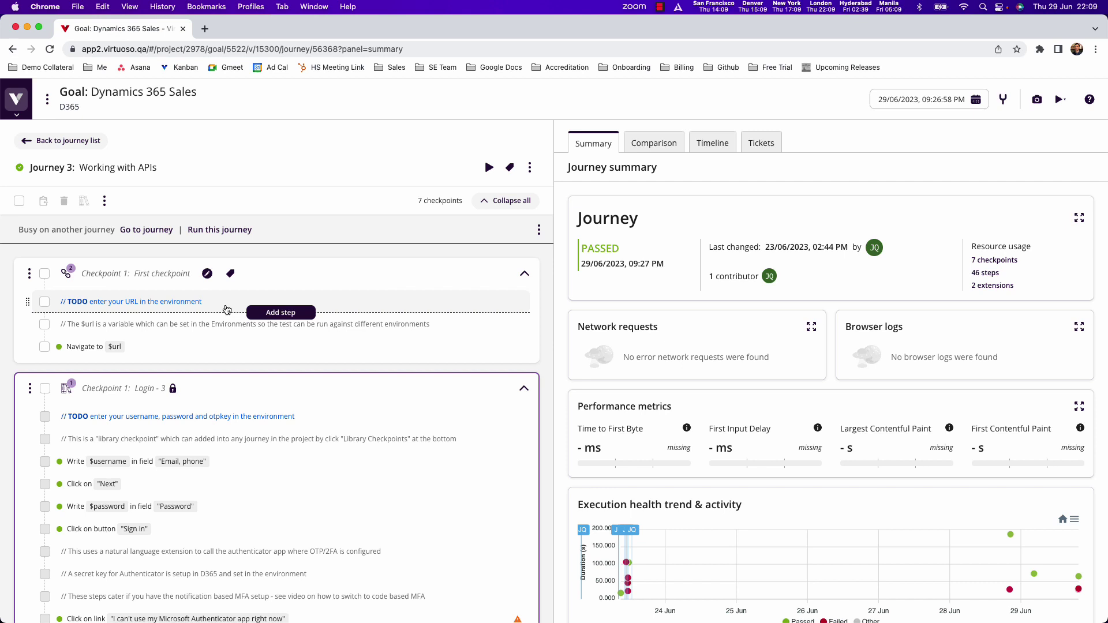
left_click(134, 459)
left_click(658, 176)
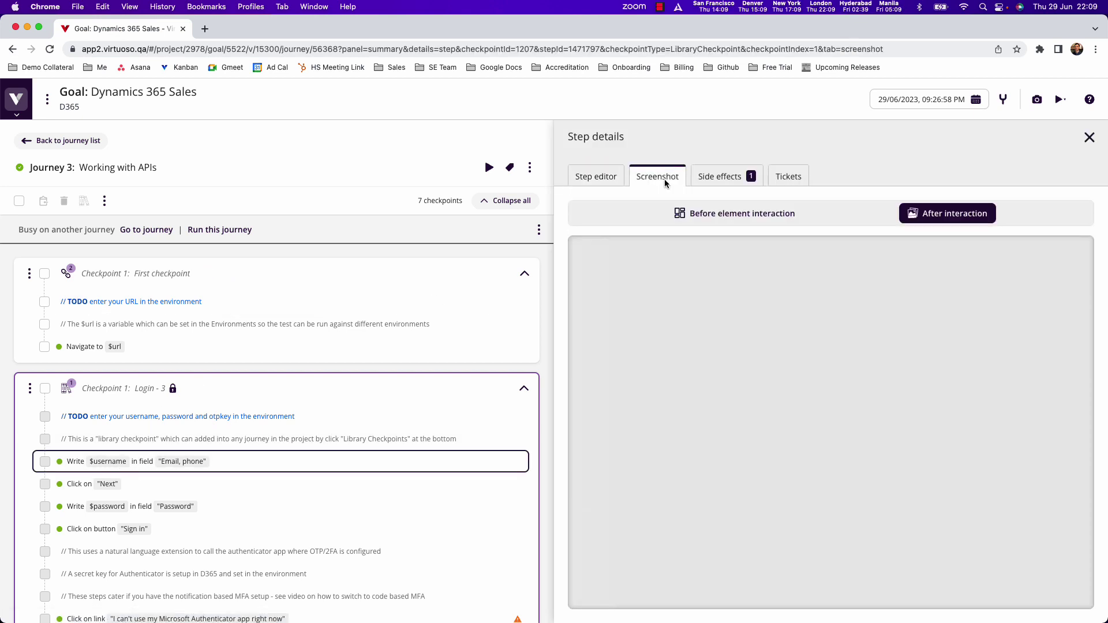
left_click(704, 214)
scroll(283, 433, "down", 5)
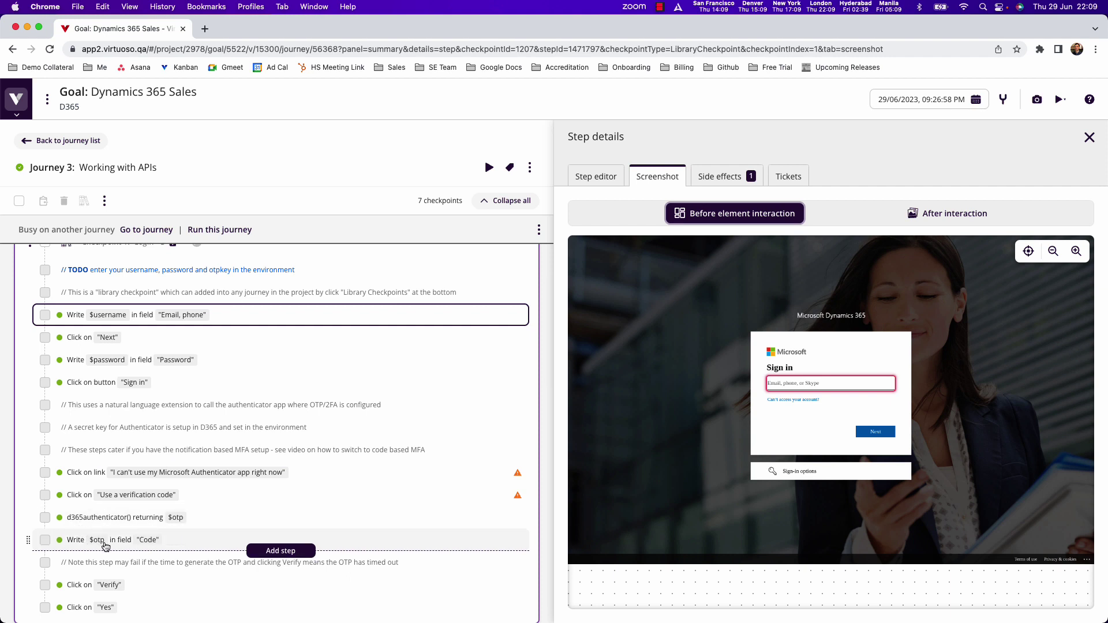
scroll(105, 547, "down", 8)
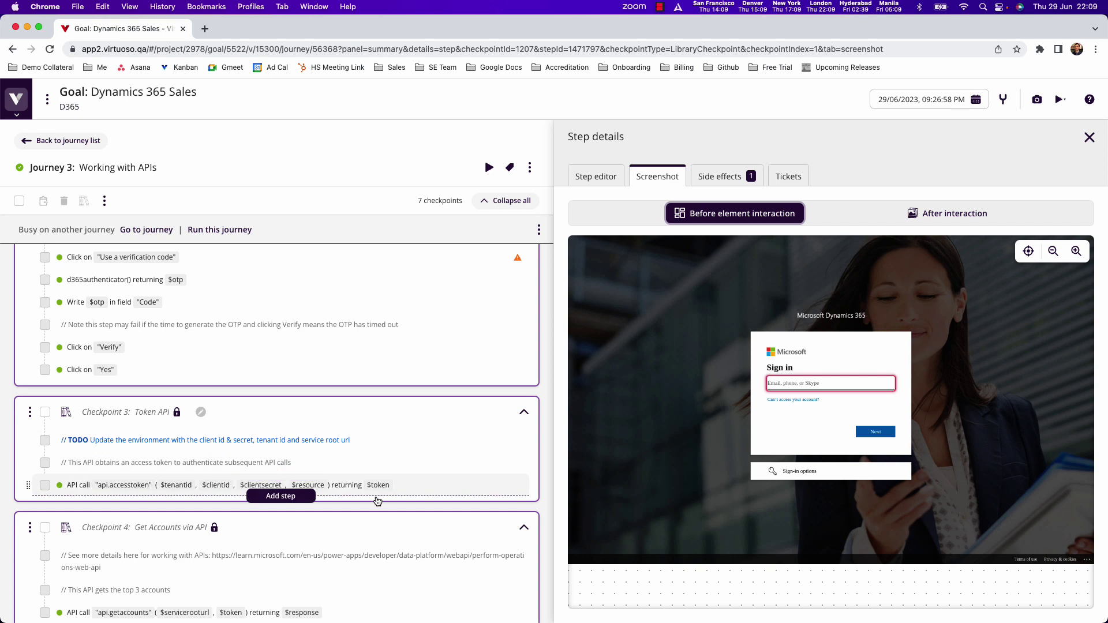
scroll(379, 496, "down", 5)
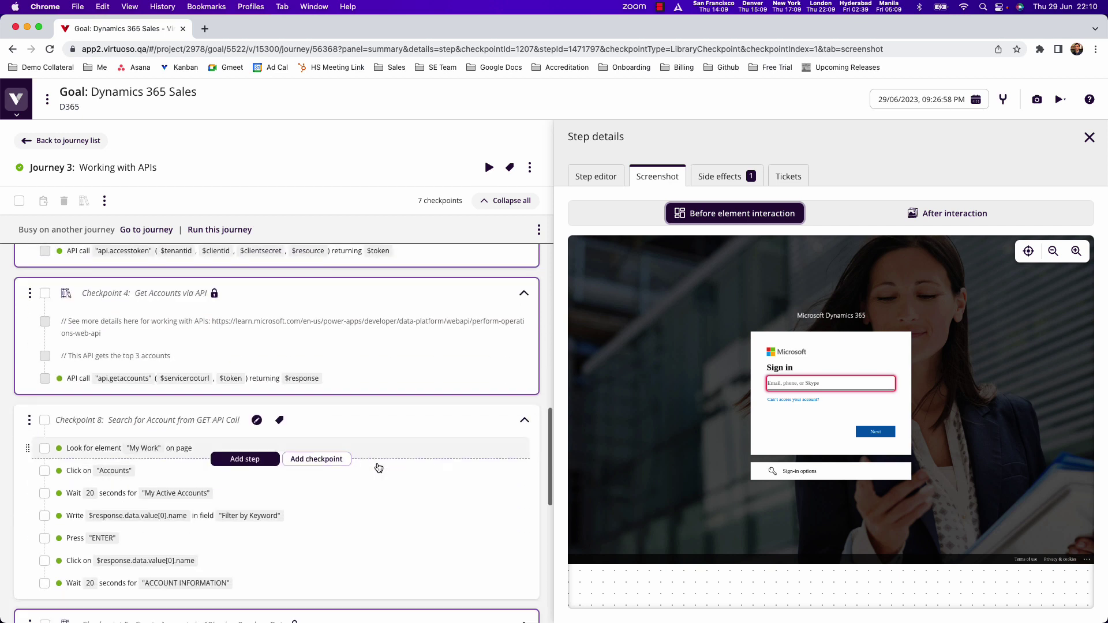
Step: Expand the api.getaccounts step's Side effects data, value and first two account objects
left_click(192, 382)
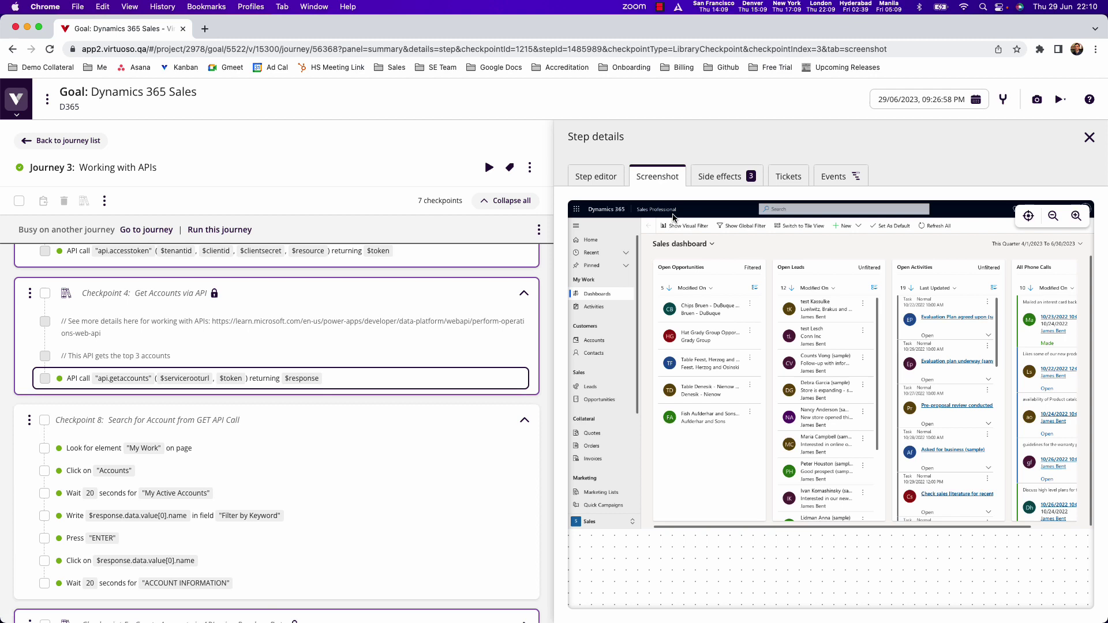
left_click(720, 176)
left_click(735, 338)
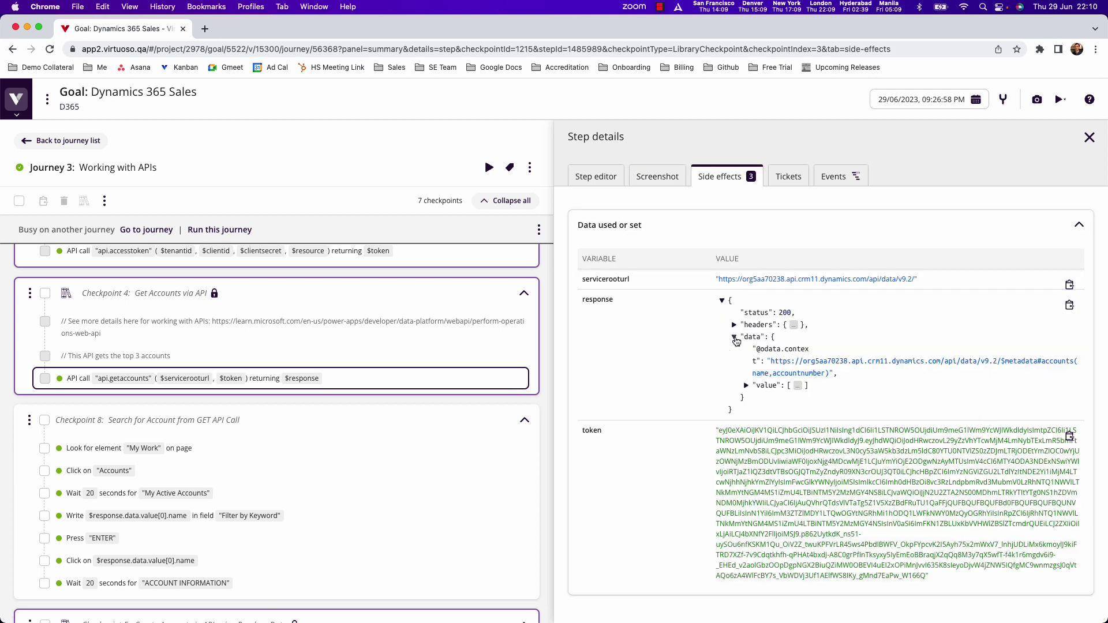
left_click(747, 385)
left_click(758, 398)
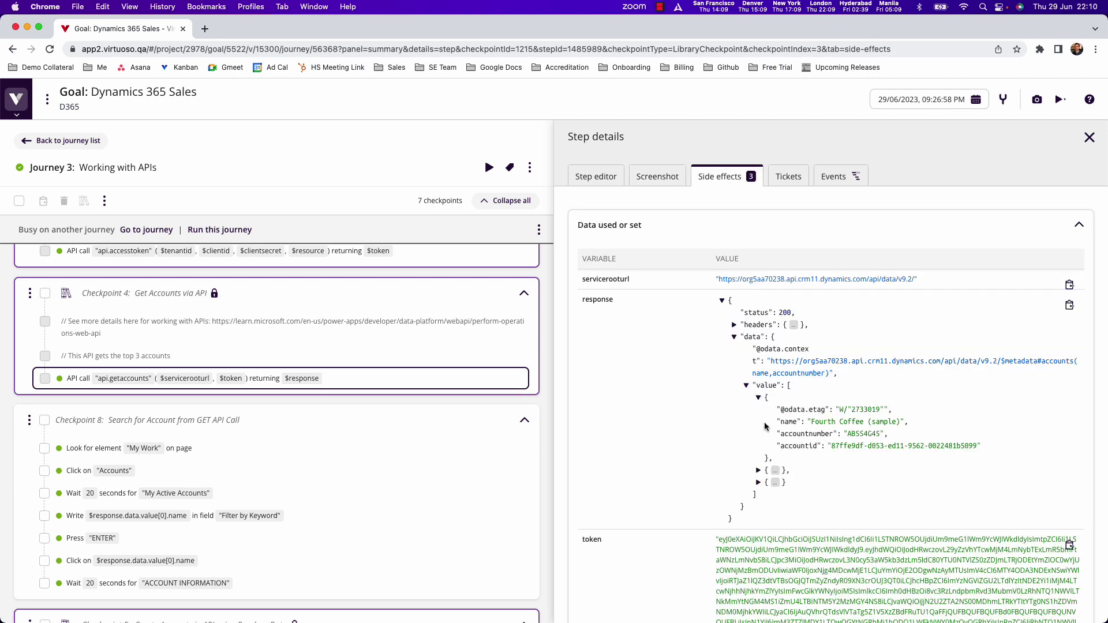
left_click(758, 471)
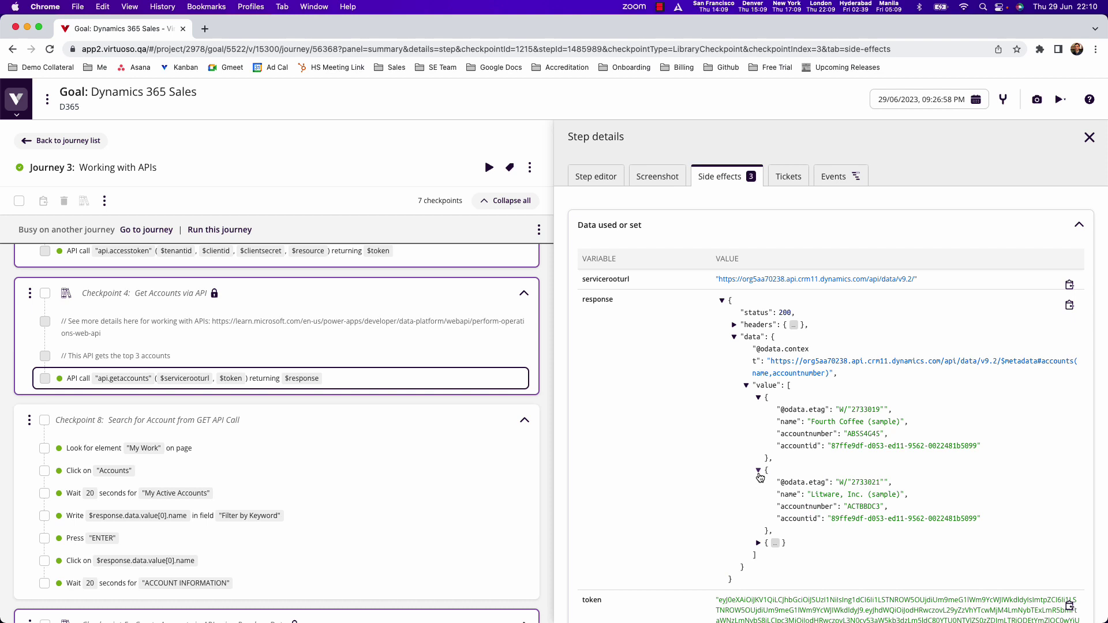
Step: Go to the API testing section from the V menu
mouse_move(317, 387)
scroll(546, 449, "down", 5)
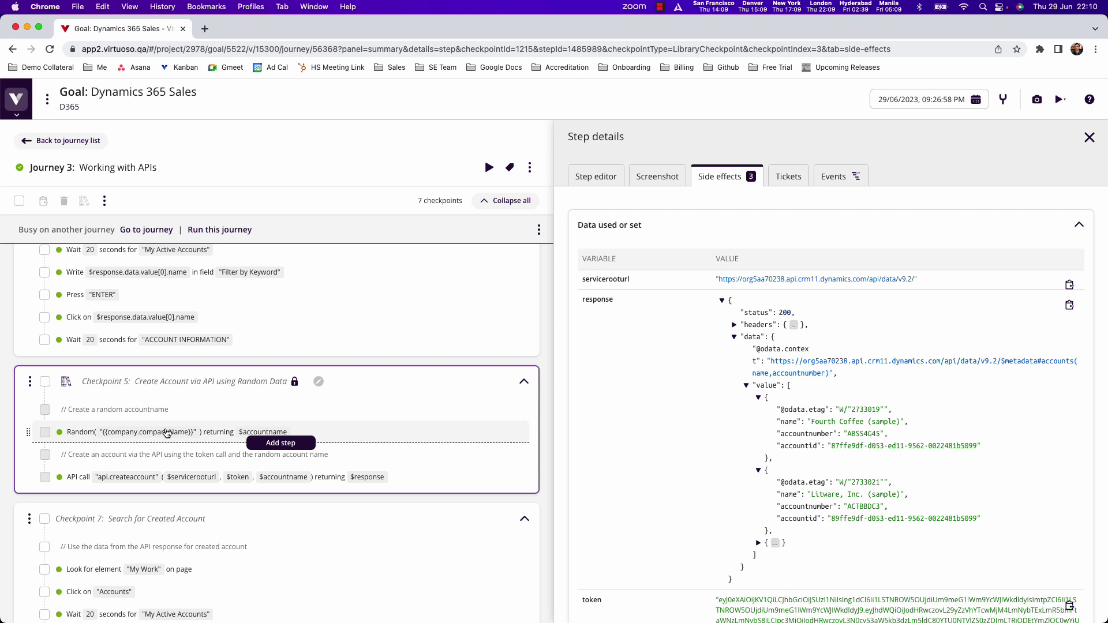
left_click(16, 118)
left_click(46, 369)
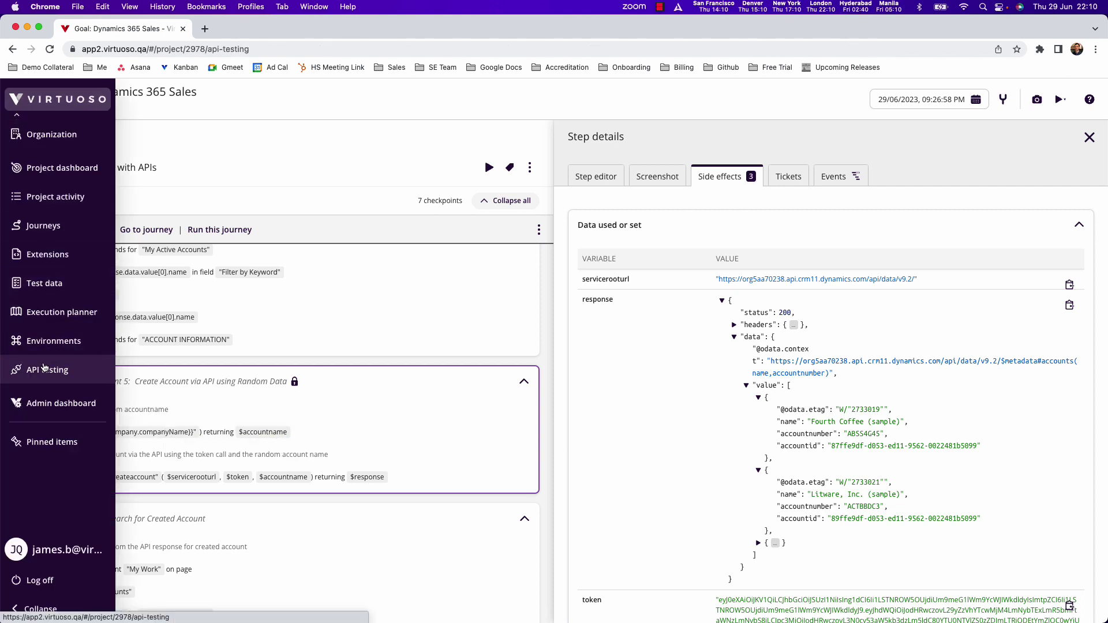
Step: Browse the getaccounts, accesstoken and createaccount tests in the api folder
left_click(171, 250)
left_click(197, 271)
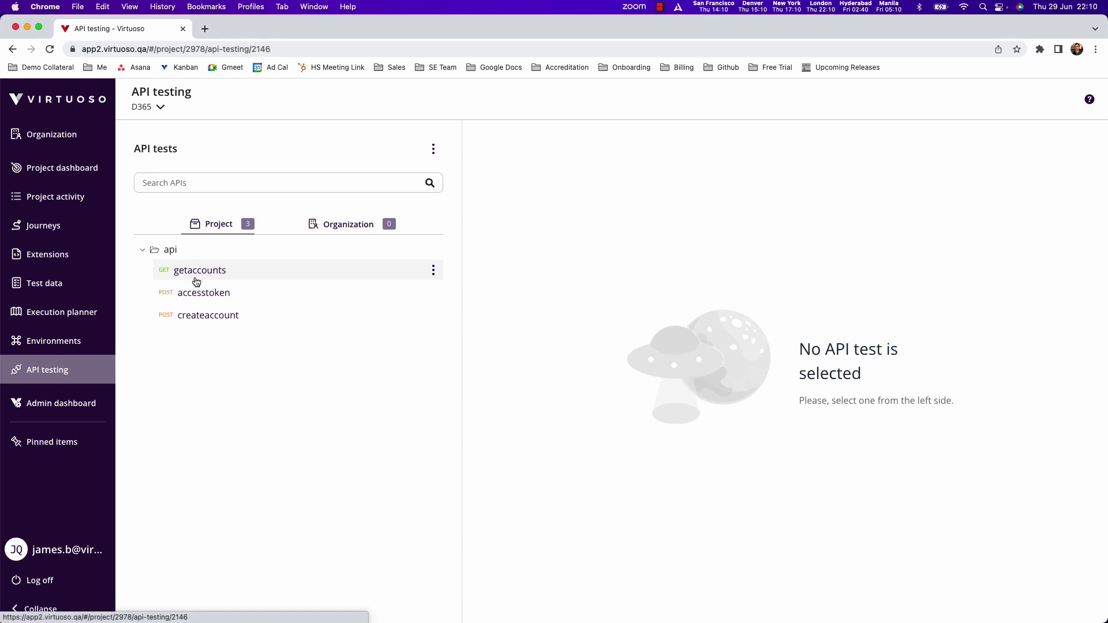
left_click(207, 297)
left_click(209, 327)
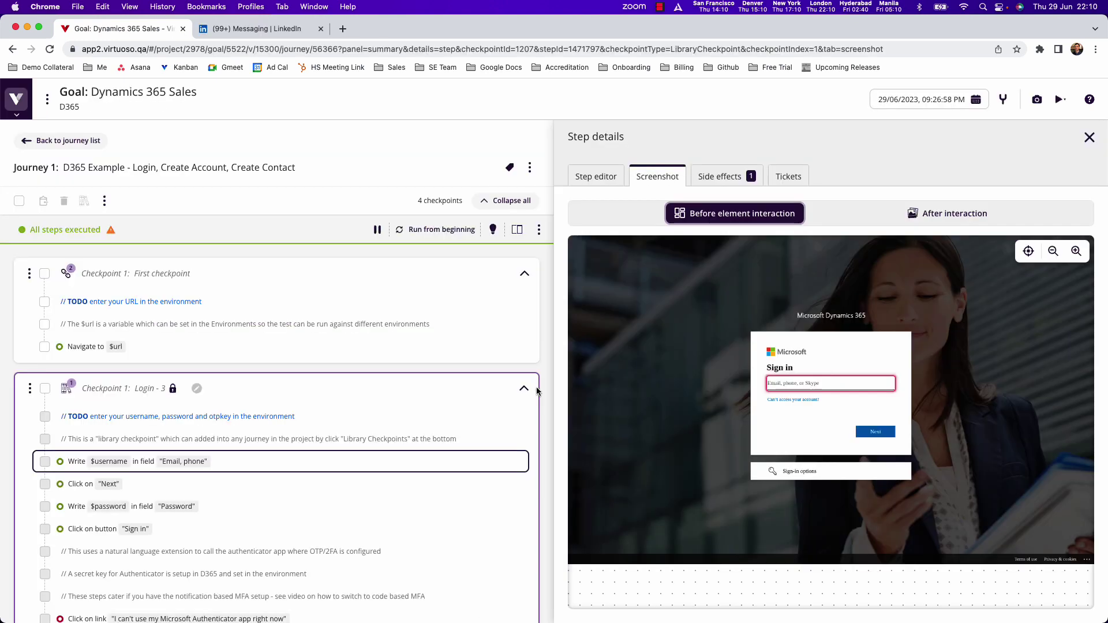
Step: Create a new journey named LA starting from the First checkpoint
mouse_move(363, 361)
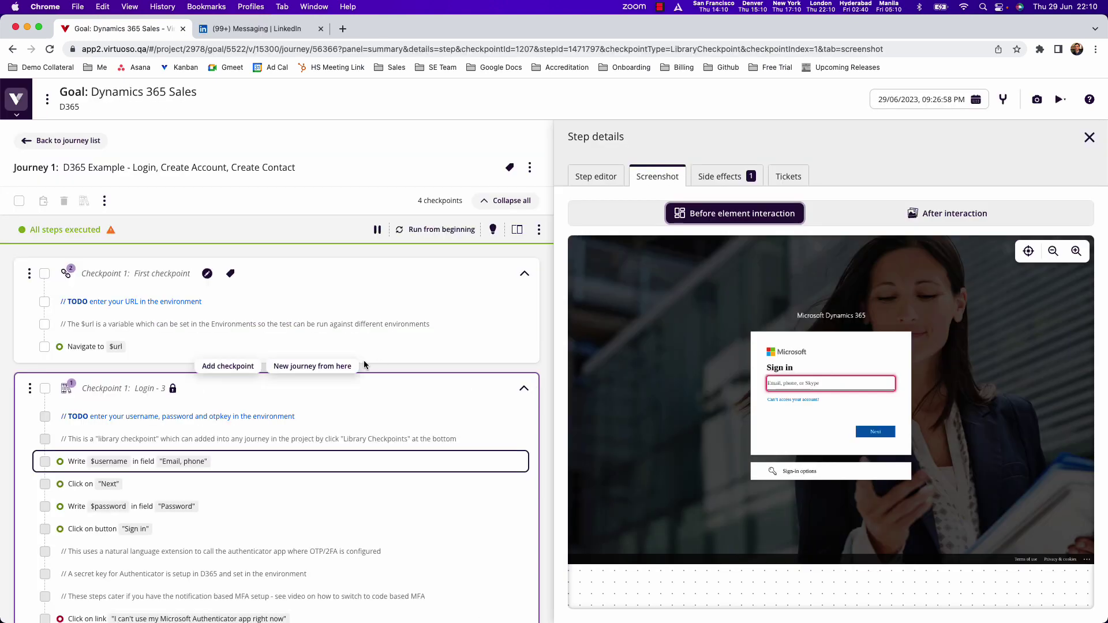
left_click(305, 367)
type("LA")
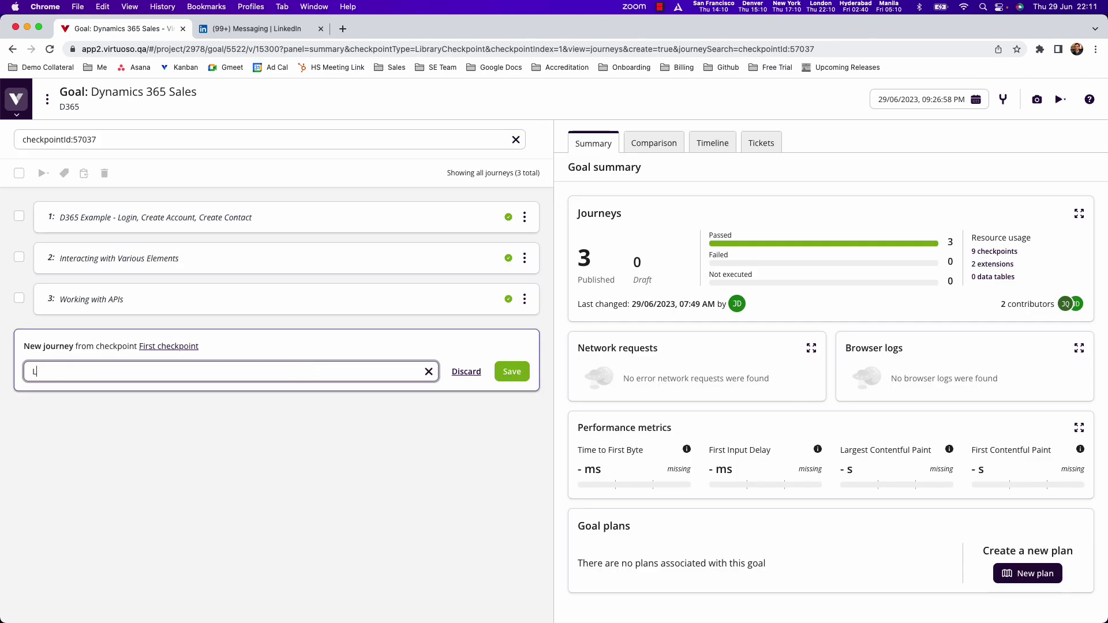
key("Return")
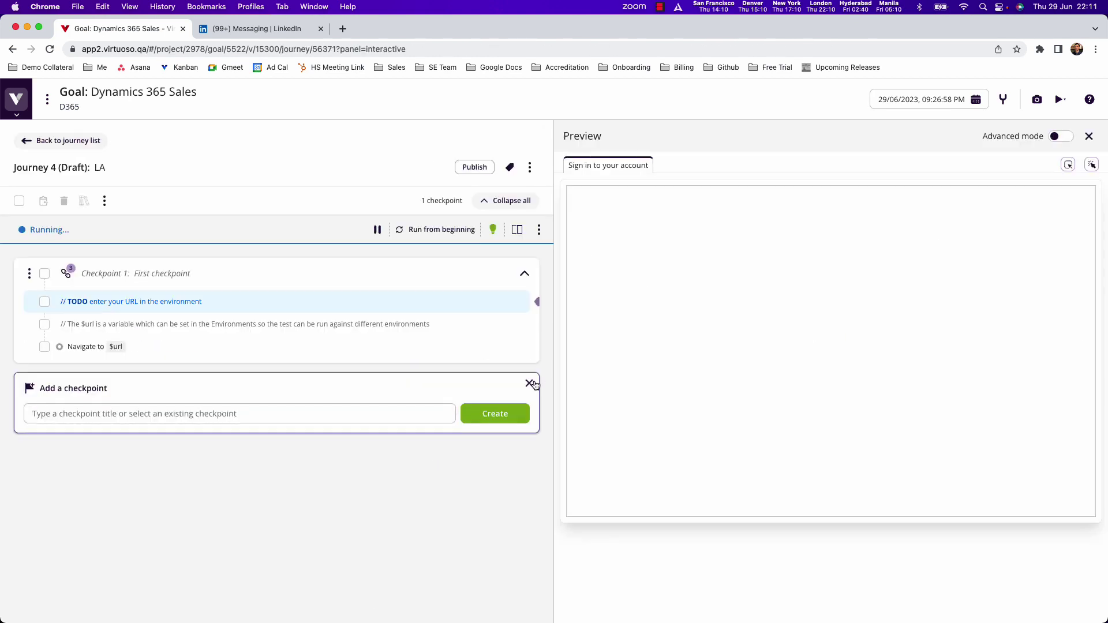
left_click(529, 383)
Step: Add the Login - 3 library checkpoint to the LA journey
left_click(173, 392)
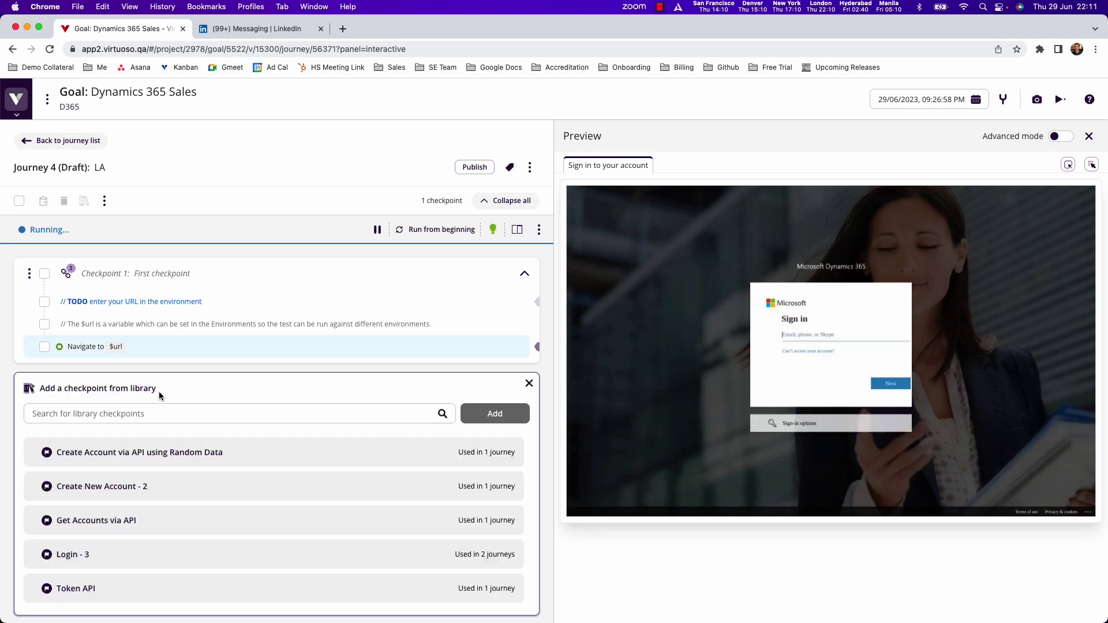
left_click(64, 556)
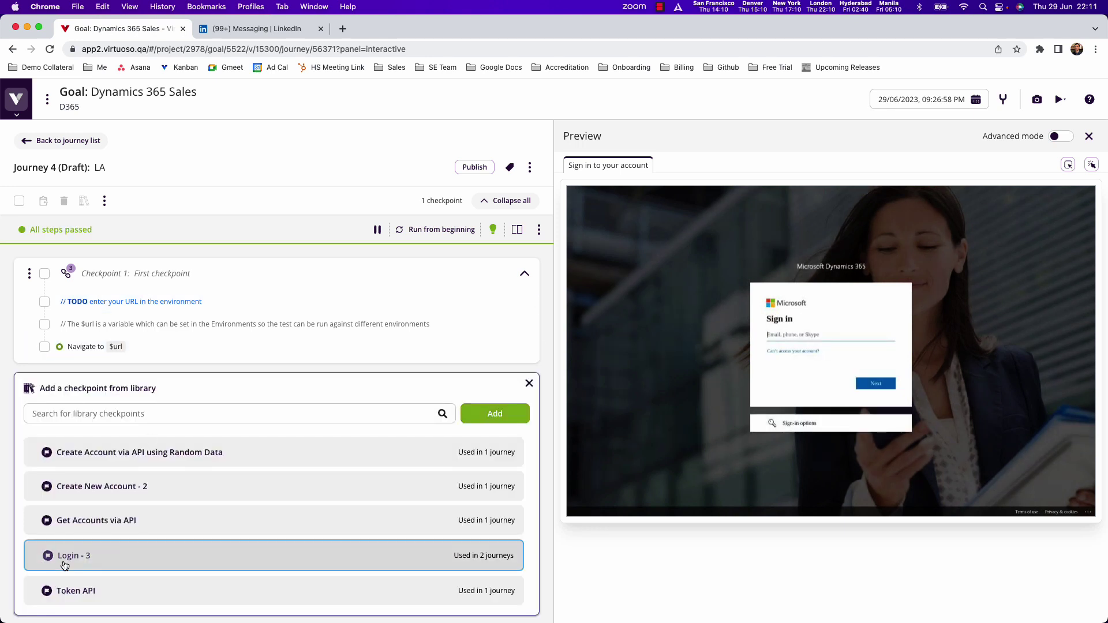
left_click(494, 414)
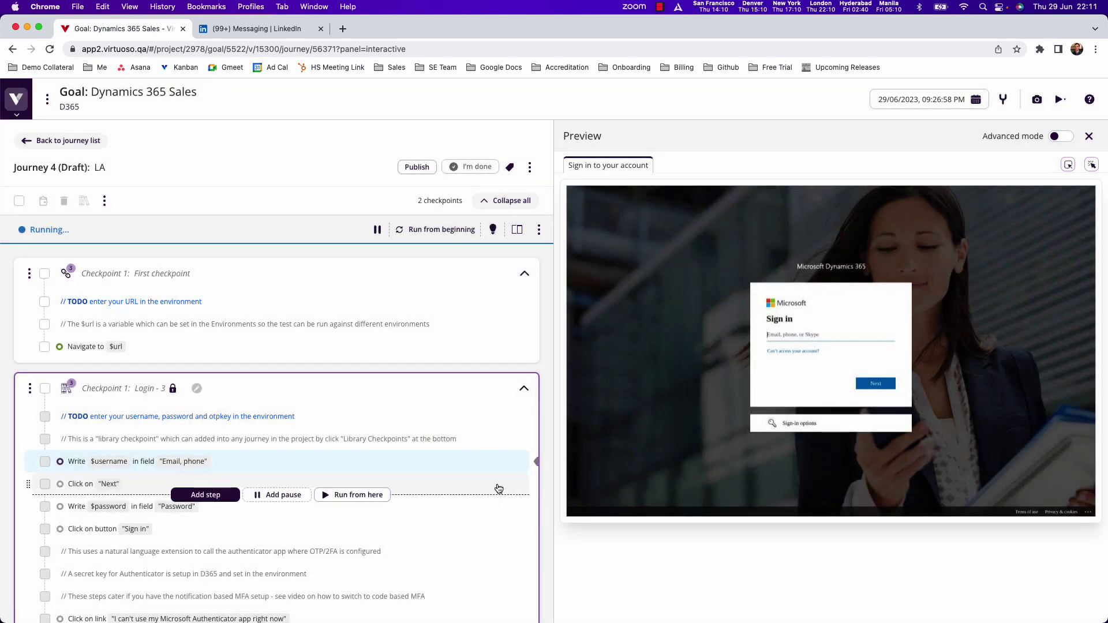
scroll(426, 449, "down", 2)
scroll(258, 360, "down", 4)
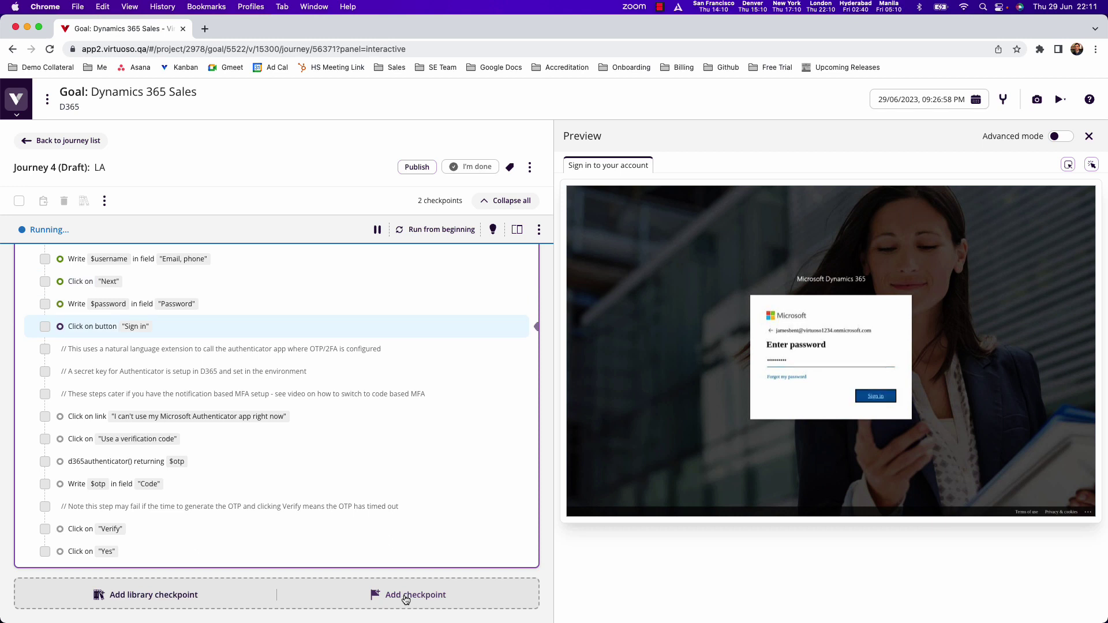
Step: Add an Open Accounts checkpoint with a Look for "My Work" step
left_click(437, 597)
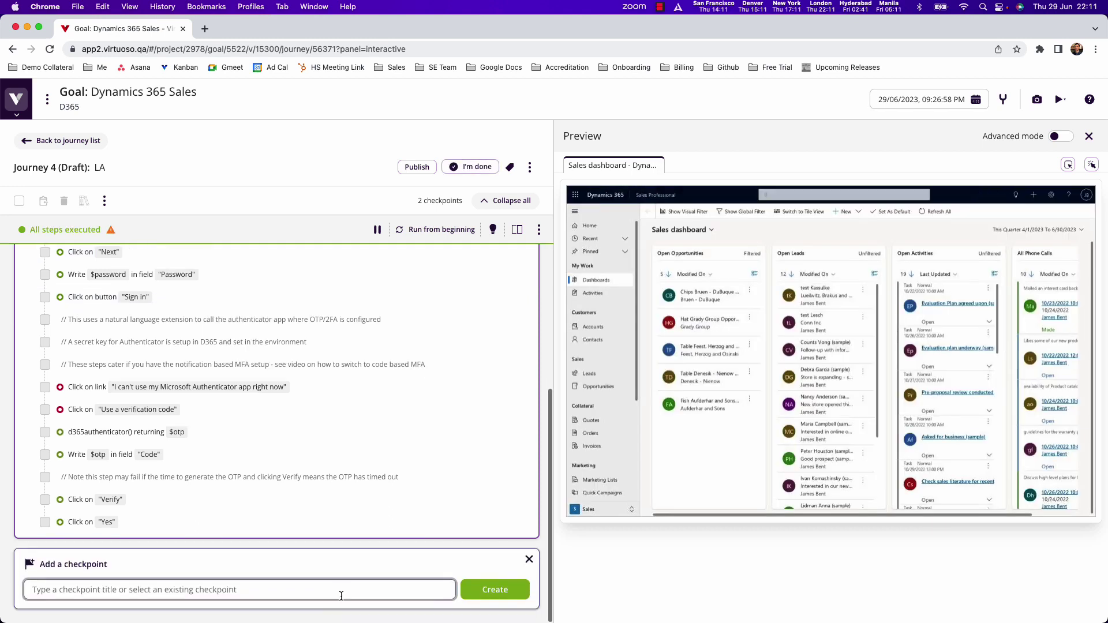
type("Open Accounts")
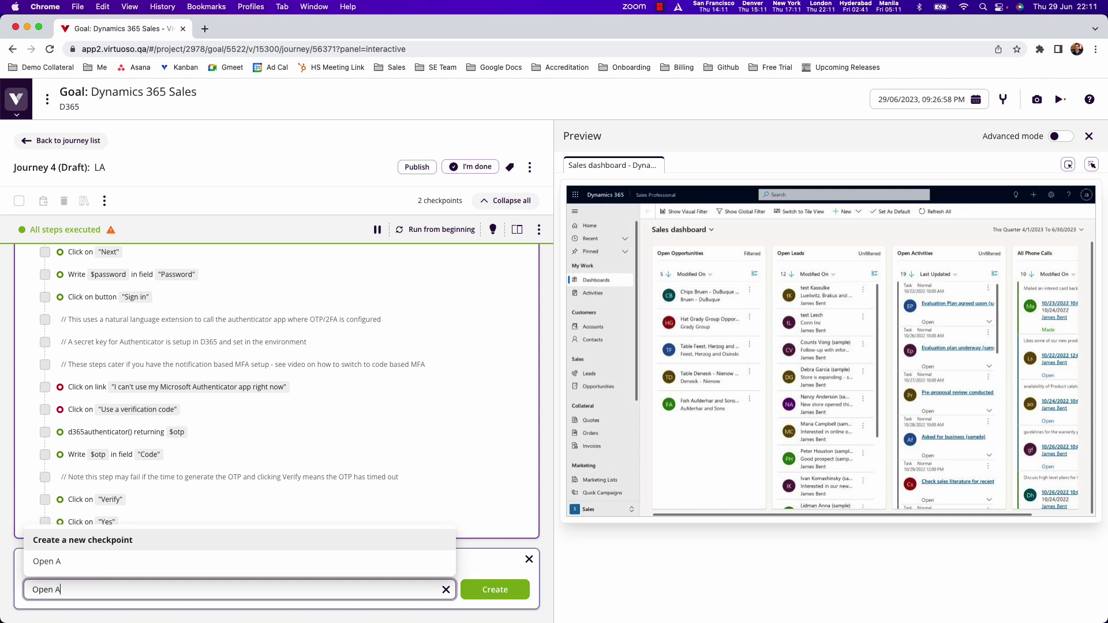
key("Return")
type("Lo")
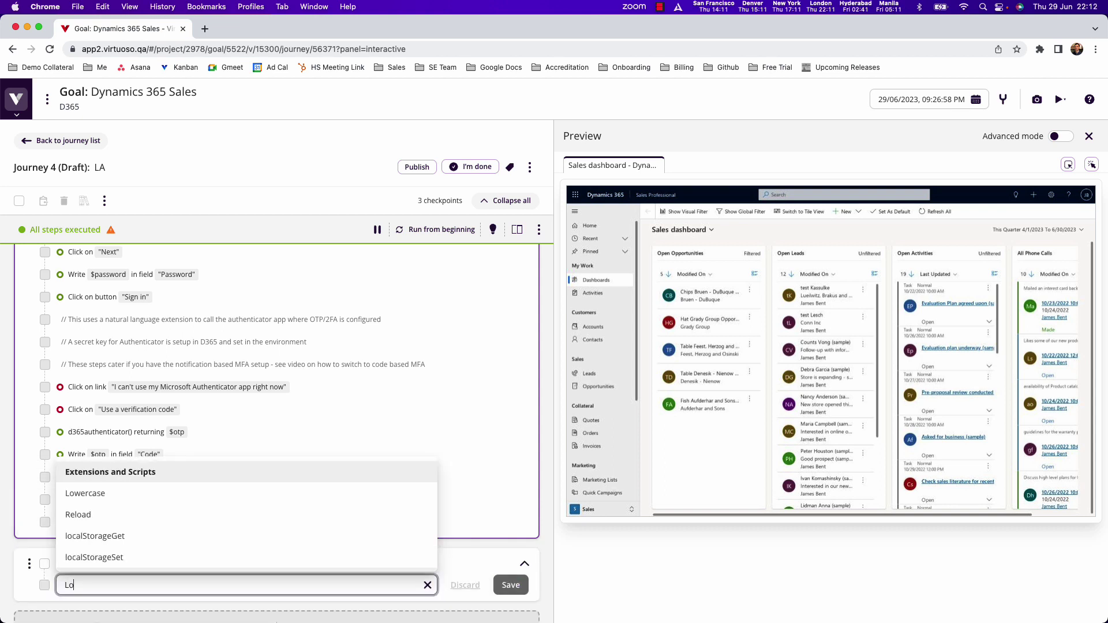
type("ok for \"My")
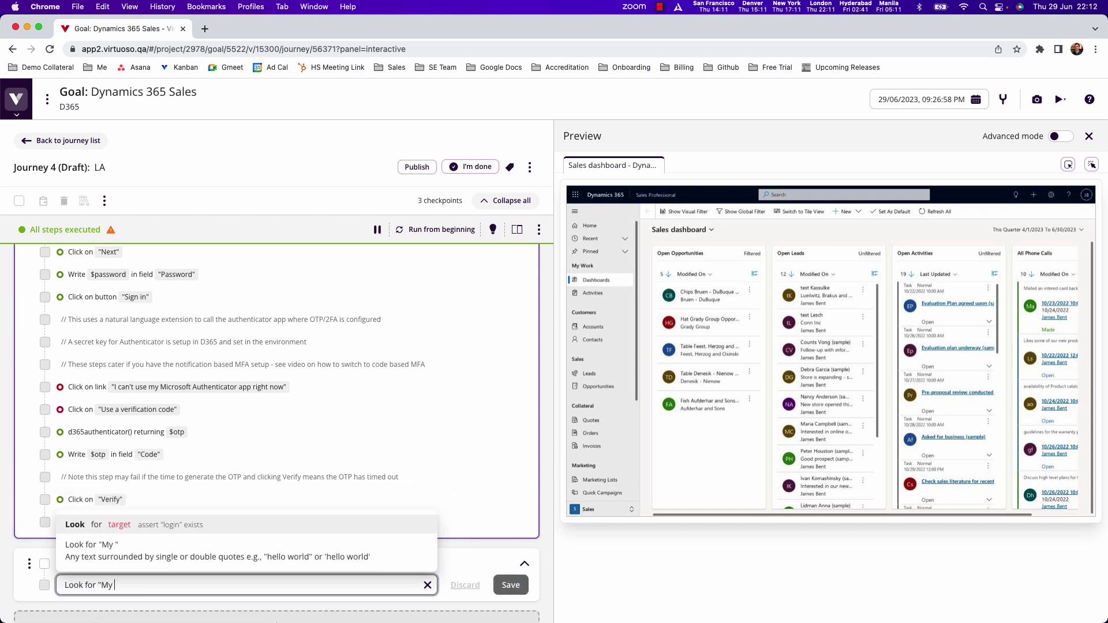
type(" Work\"")
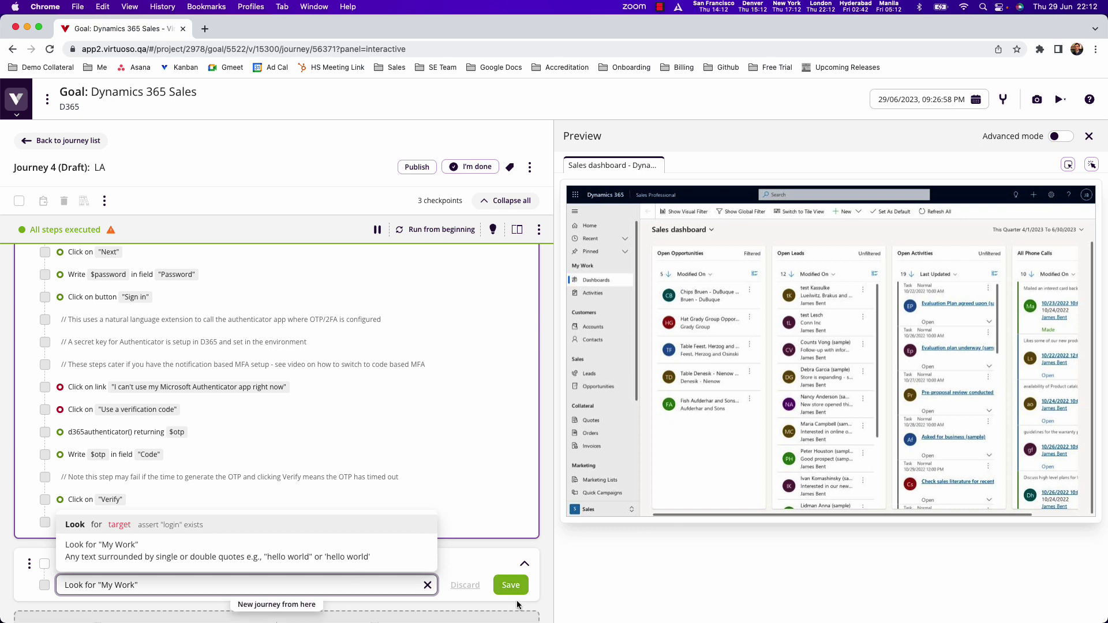
left_click(511, 585)
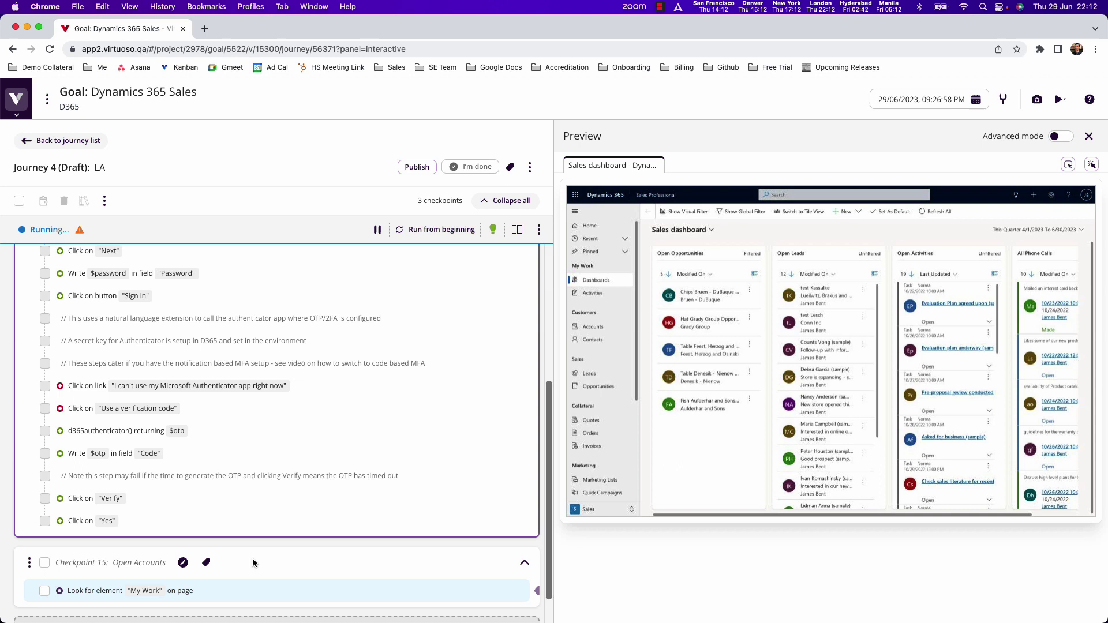
Step: Add and save a Click "Accounts" step in Open Accounts
mouse_move(271, 603)
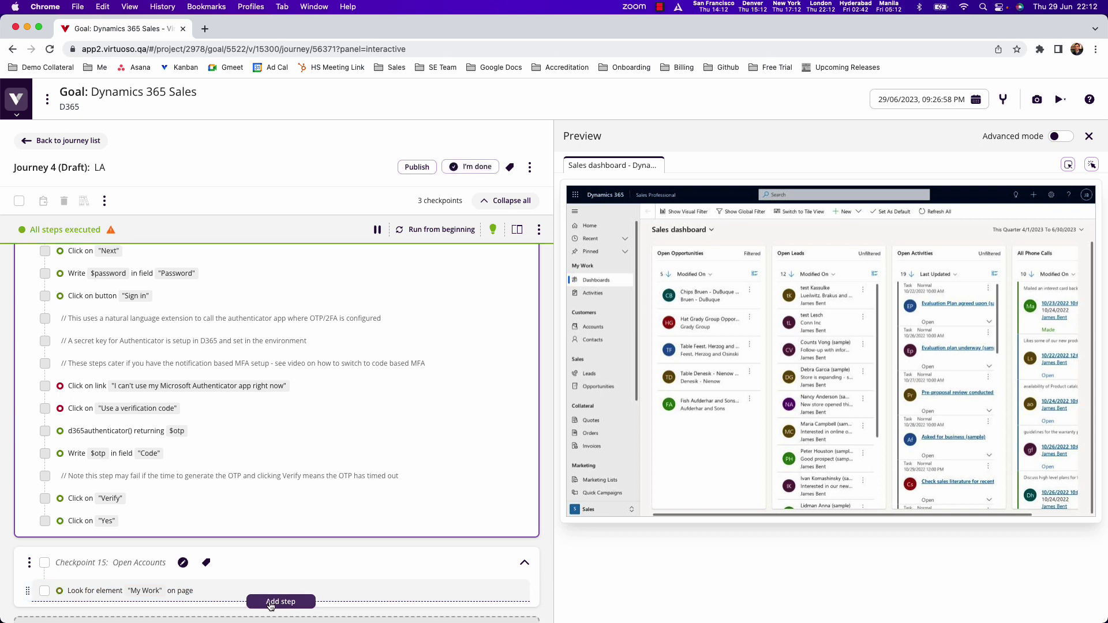
left_click(270, 604)
type("Click \"Acco")
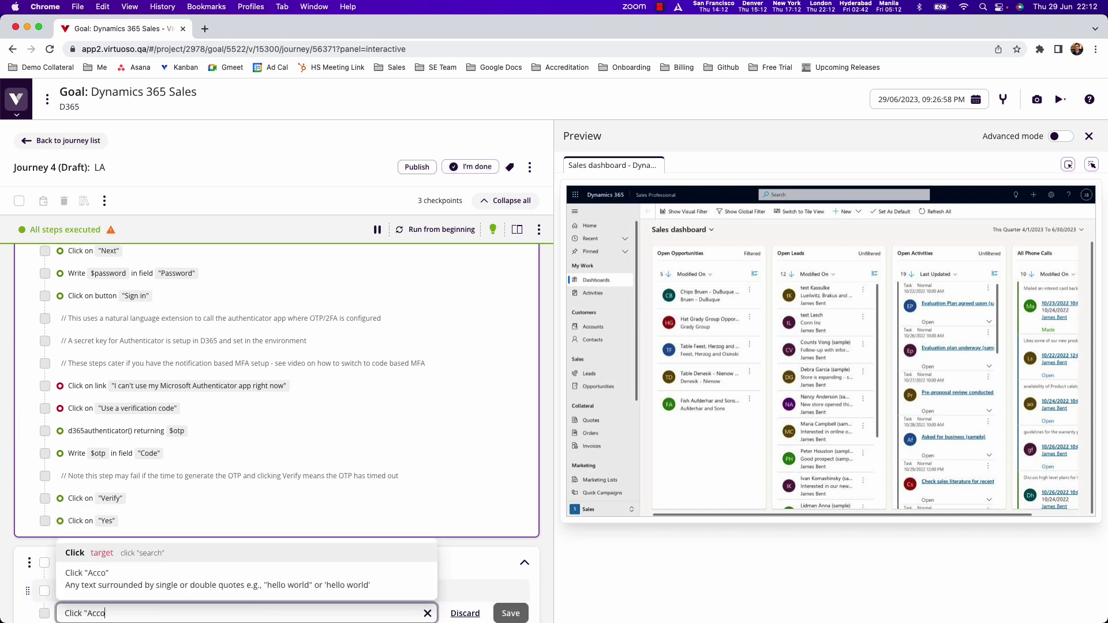
type("unts\"")
scroll(110, 547, "down", 2)
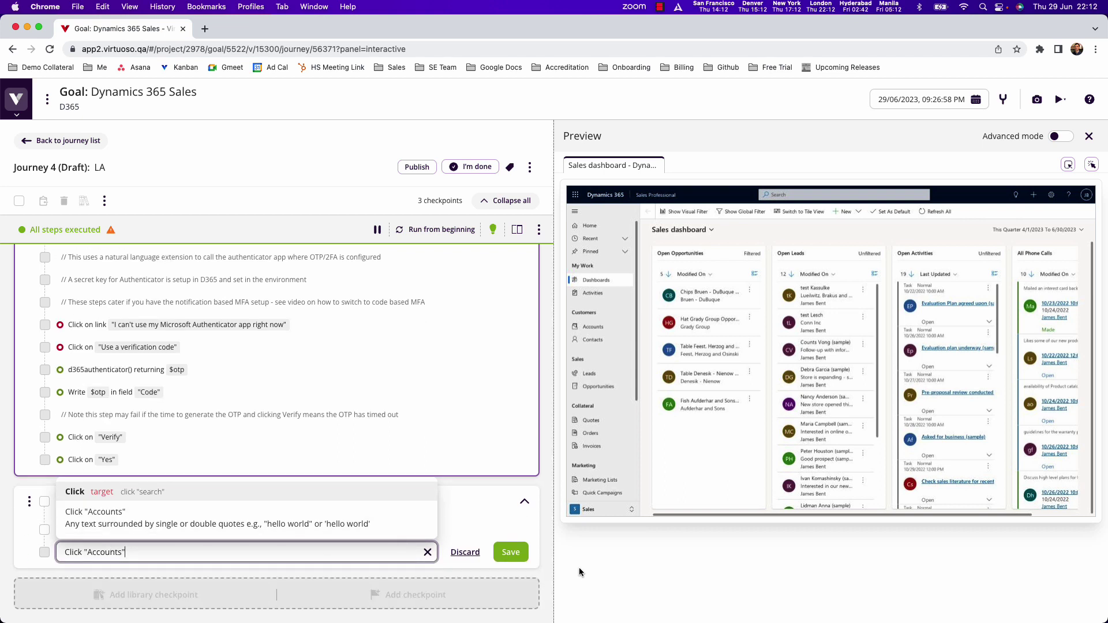
left_click(510, 553)
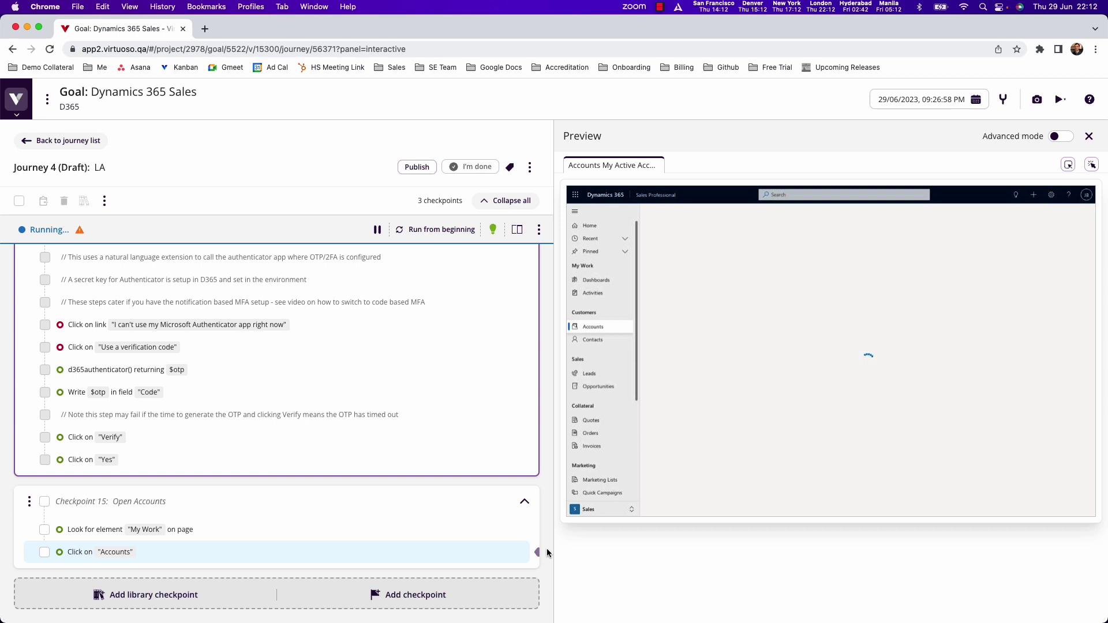
Step: Execute the LA journey from its actions menu and show the project sidebar
scroll(430, 483, "up", 15)
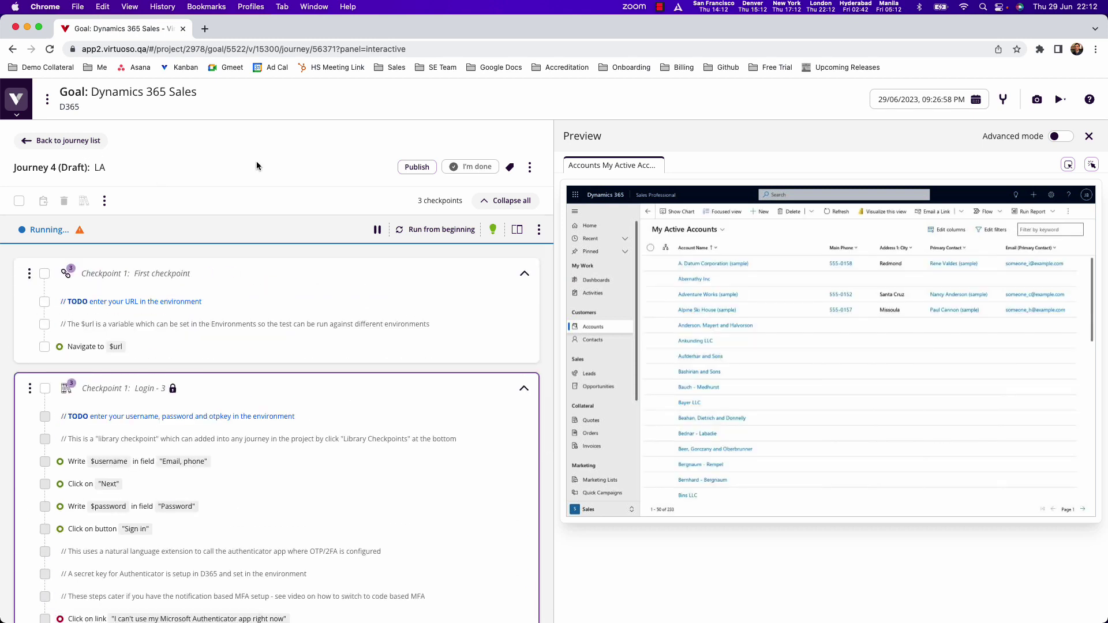
left_click(530, 168)
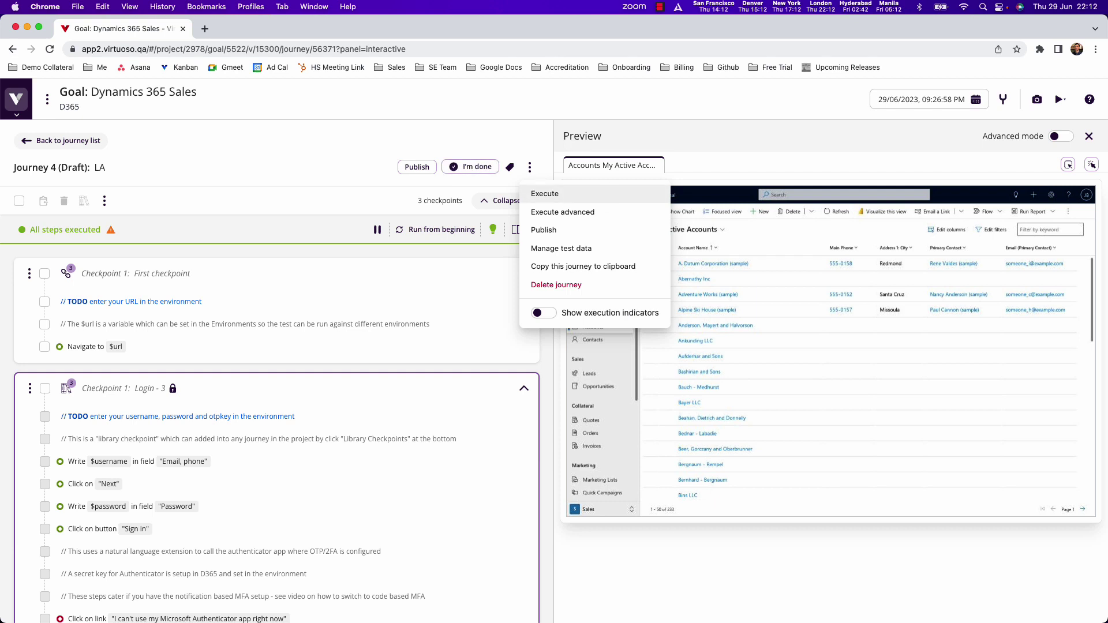
left_click(565, 199)
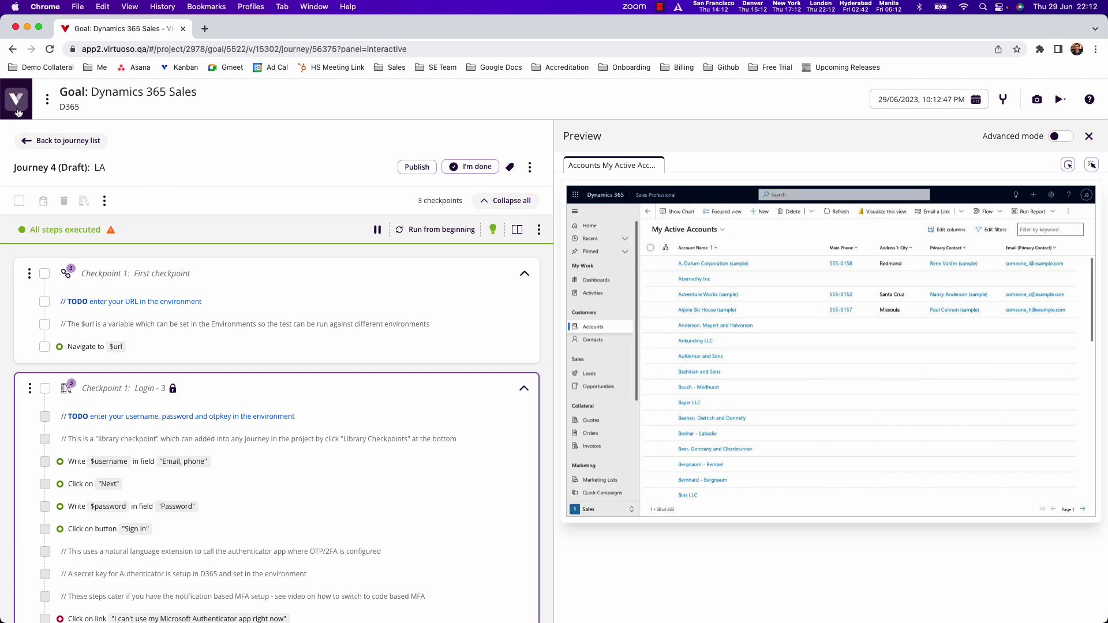
left_click(17, 114)
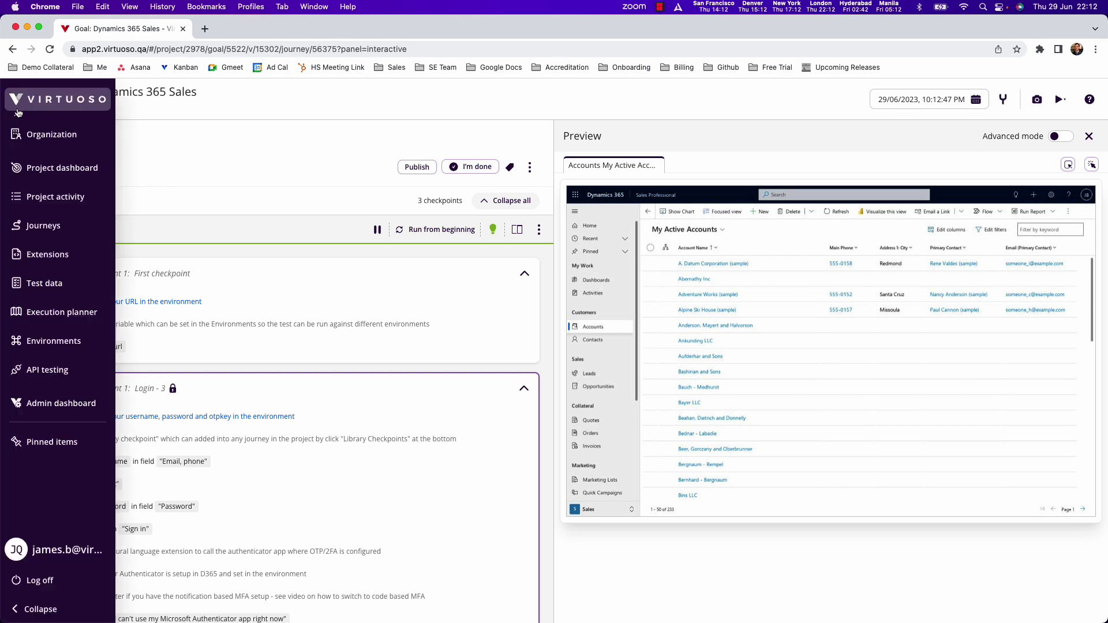
Step: In the execution report, view Working with APIs' Write $username before-interaction screenshot
left_click(42, 197)
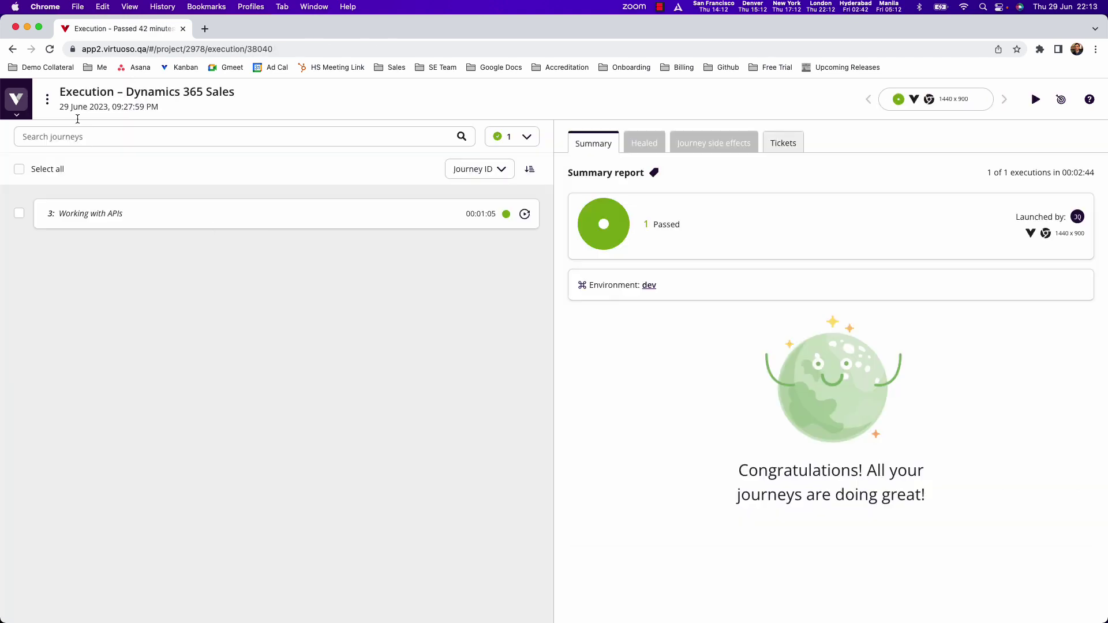
left_click(191, 214)
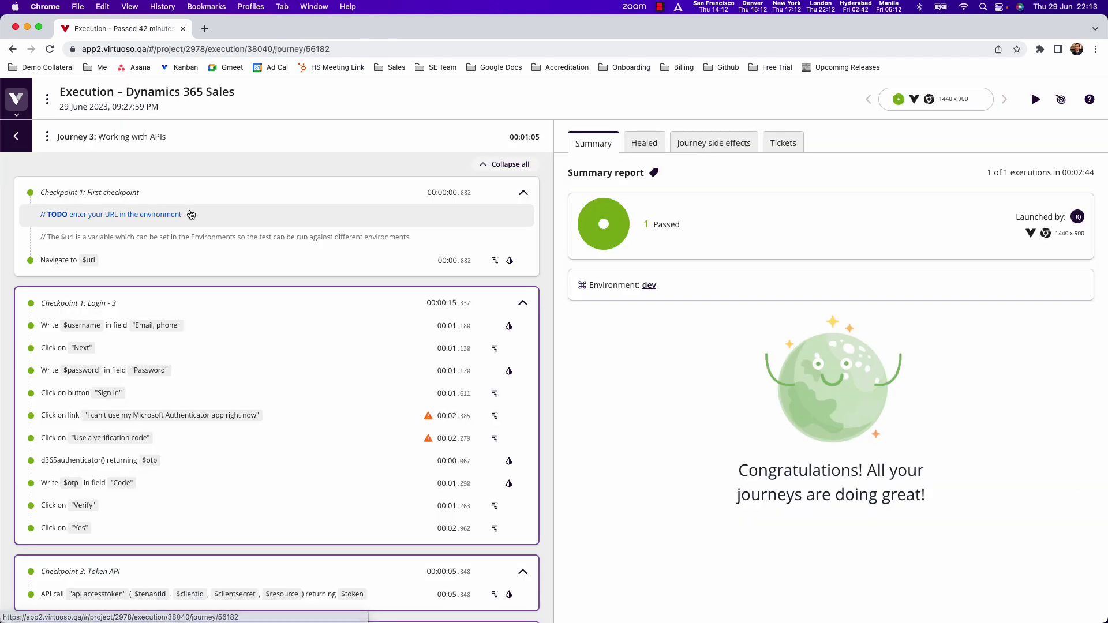
left_click(74, 326)
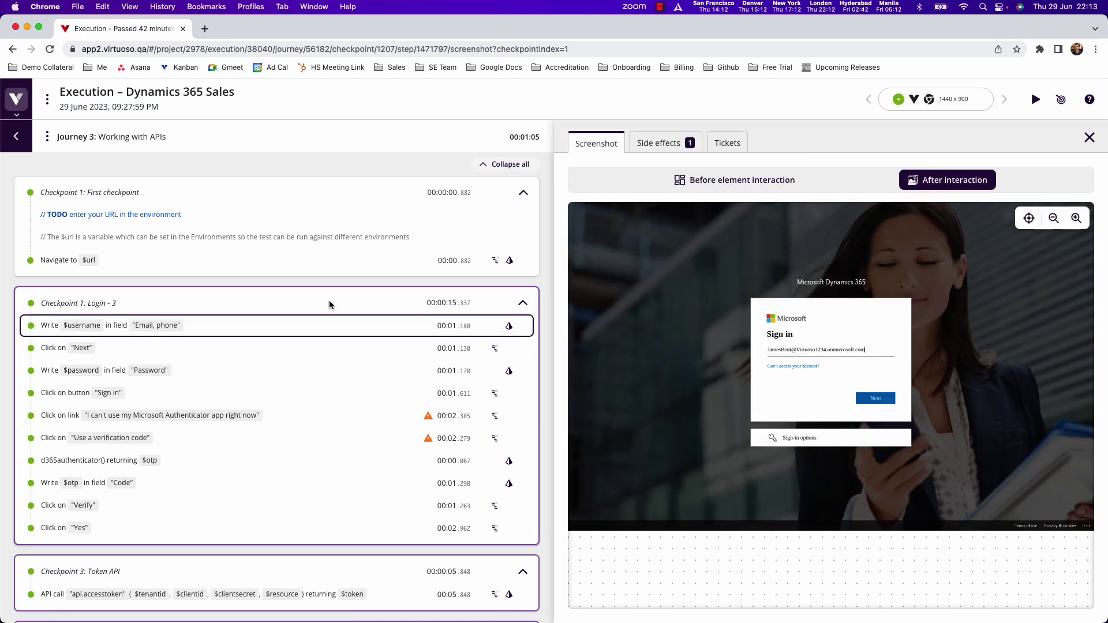
left_click(709, 180)
left_click(947, 180)
left_click(751, 179)
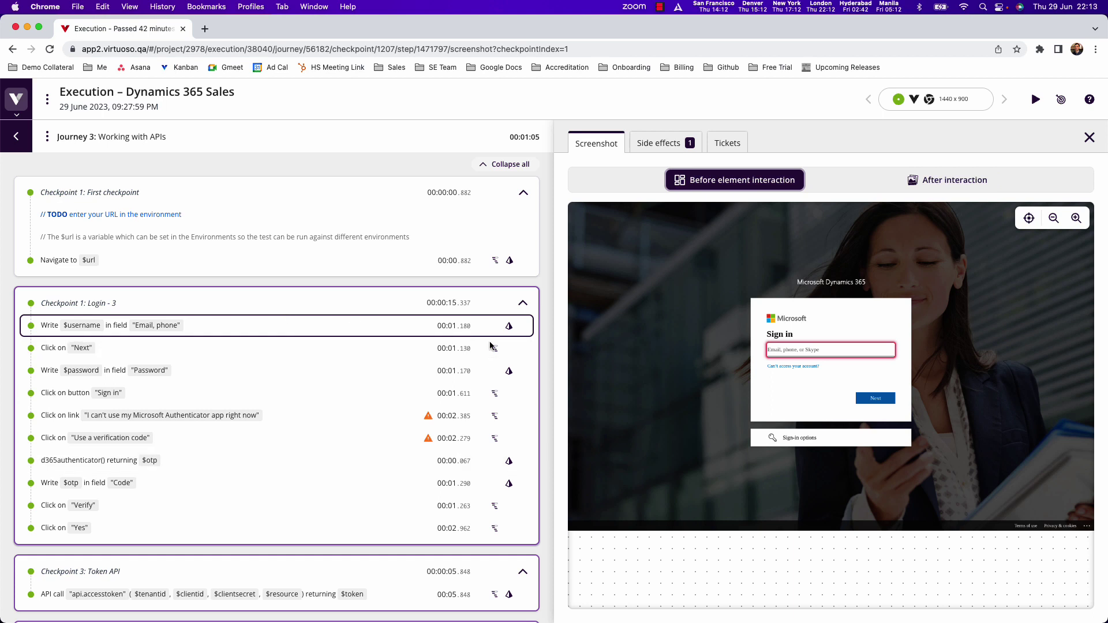
scroll(312, 410, "down", 3)
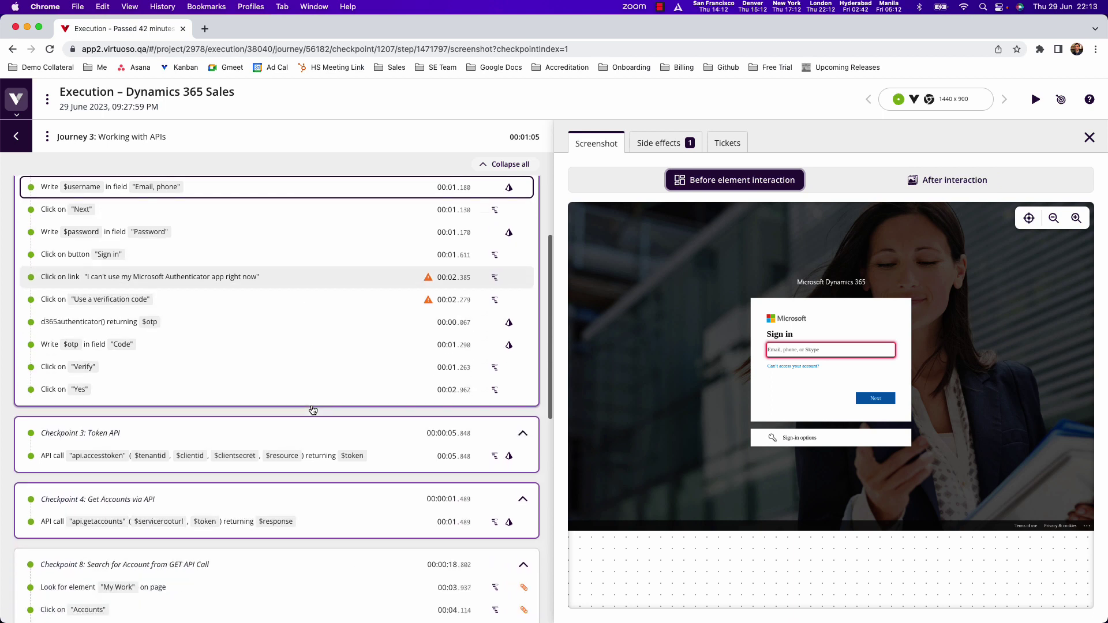
scroll(312, 409, "down", 10)
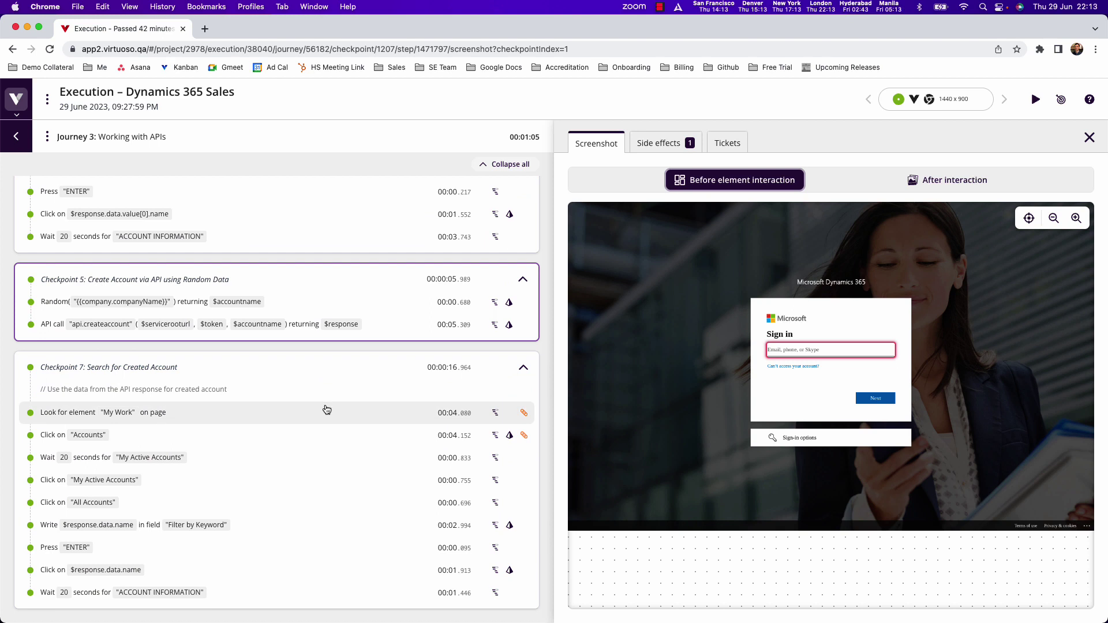
Step: Open the Healing details of Checkpoint 7's Look for element "My Work" step
left_click(524, 417)
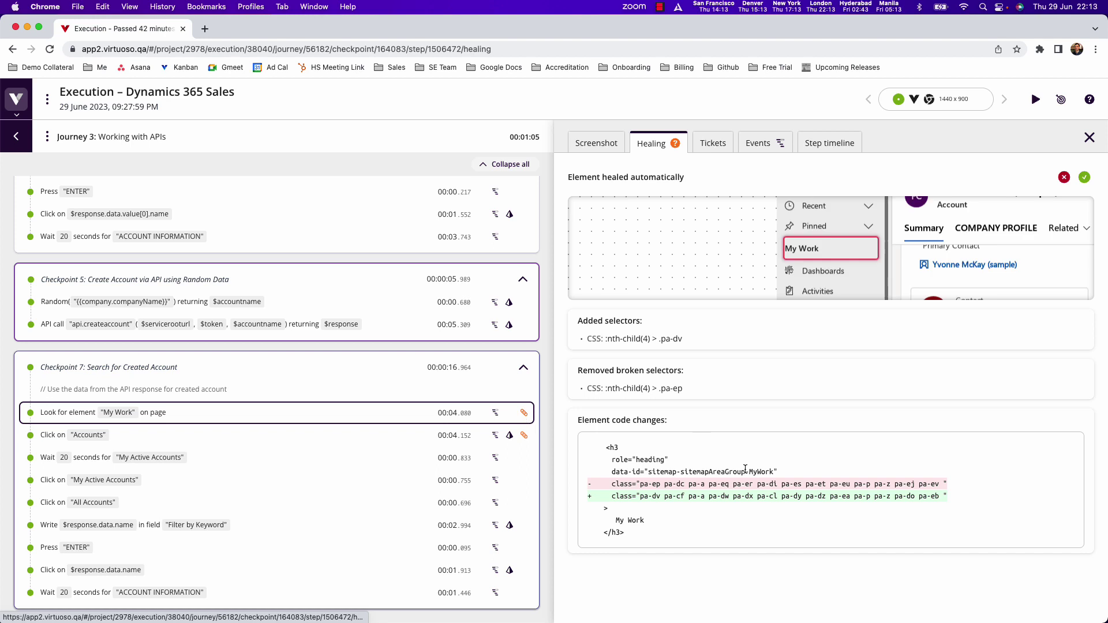